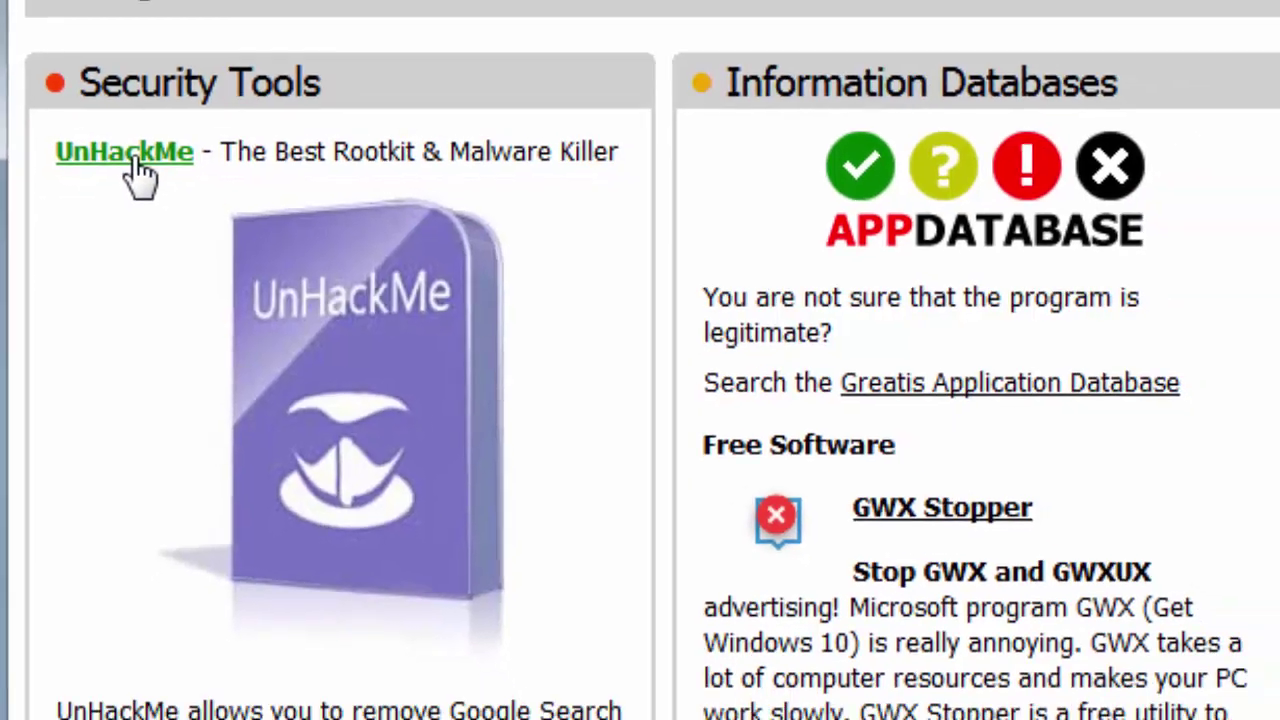
Download UnHackMe 9.30 from the Security Tools section and save unhackmeb.zip.
{"action": "left_click", "coordinate": [140, 175]}
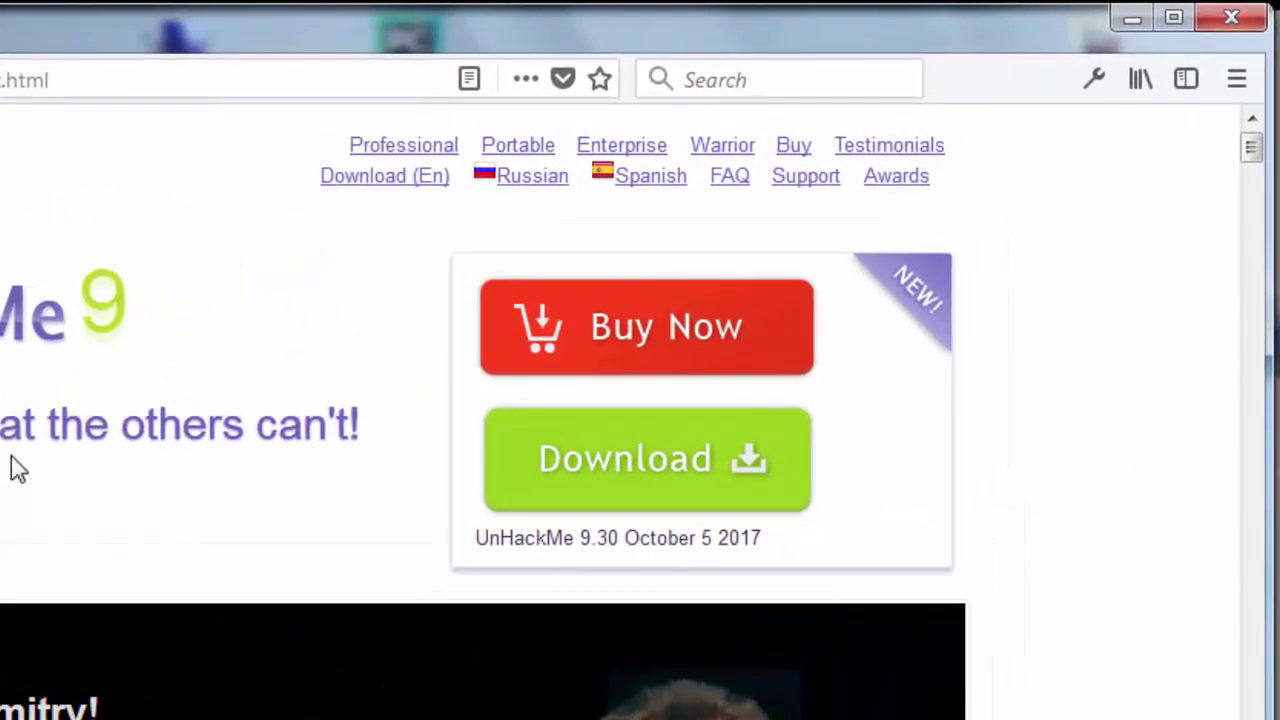
{"action": "left_click", "coordinate": [630, 490]}
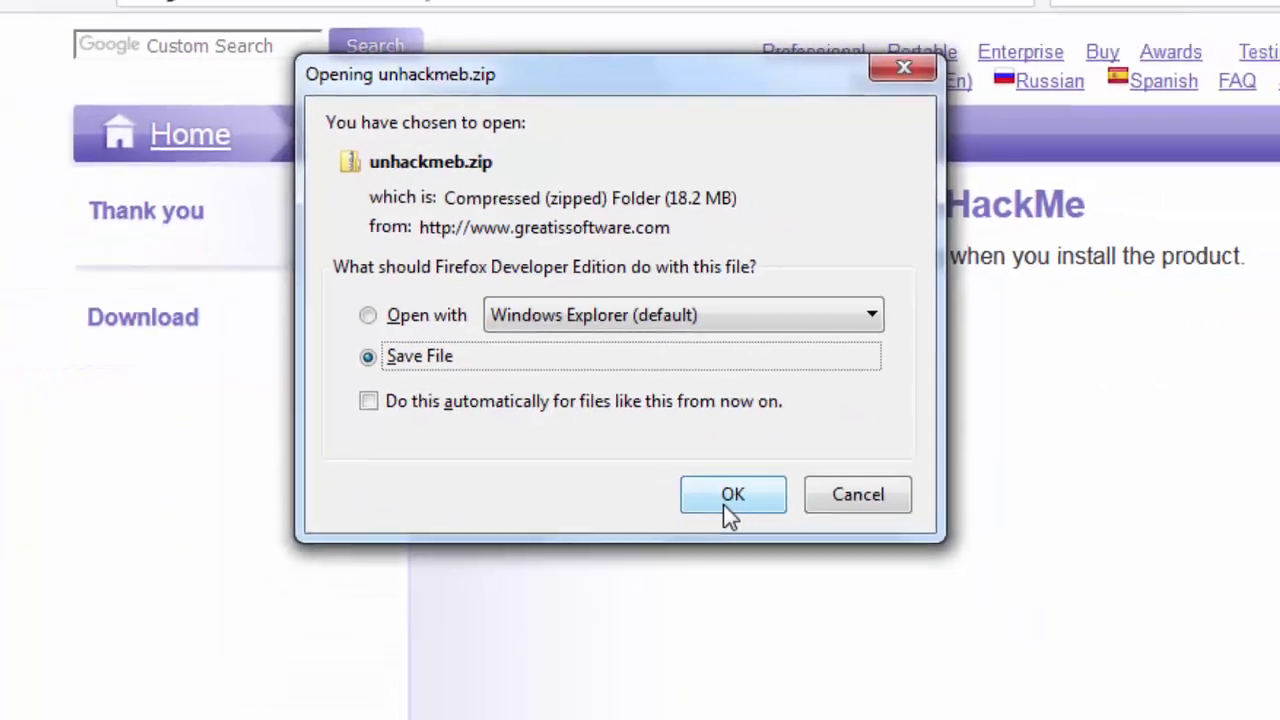
{"action": "left_click", "coordinate": [836, 605]}
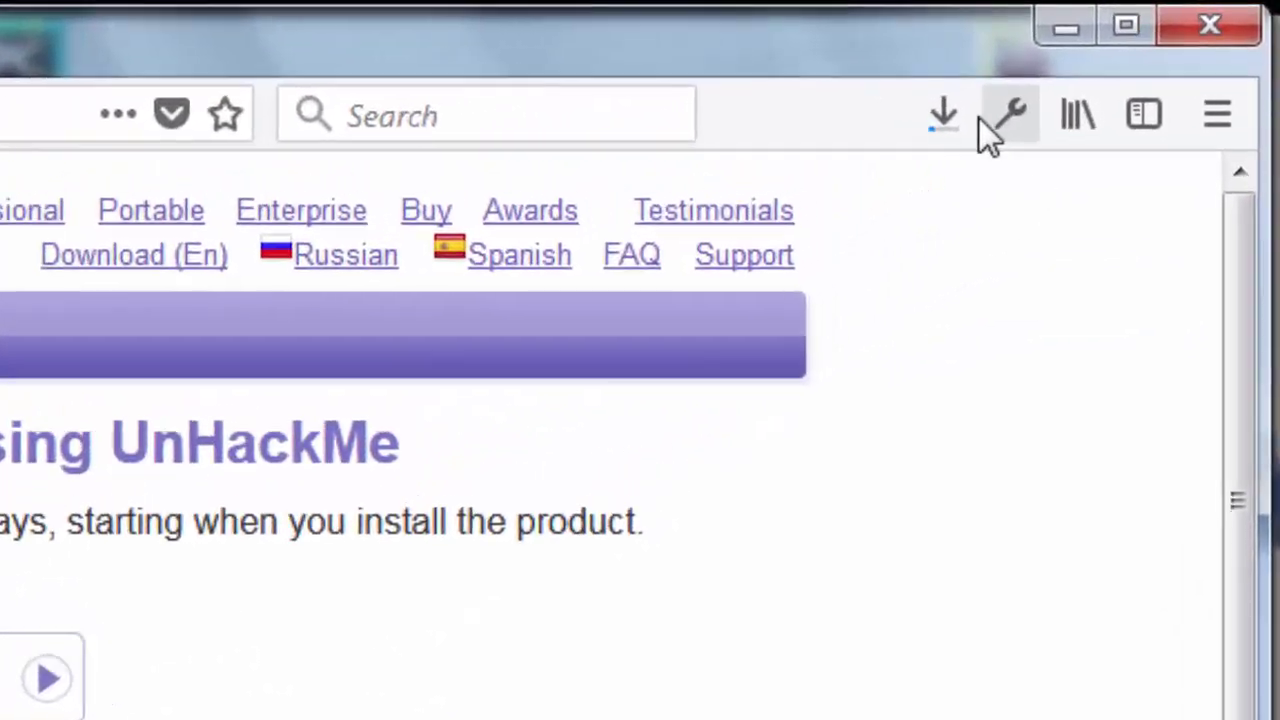
Check the download of unhackmeb.zip and open the folder that contains the file.
{"action": "left_click", "coordinate": [1131, 54]}
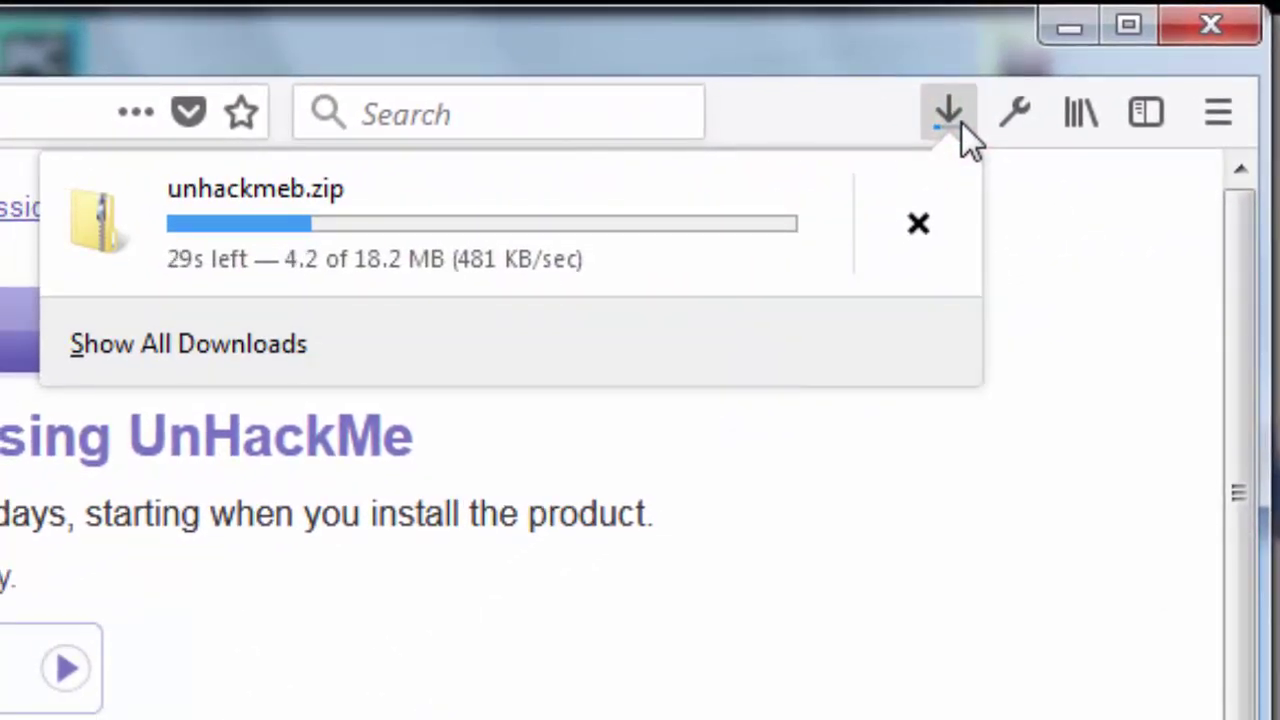
{"action": "left_click", "coordinate": [961, 121]}
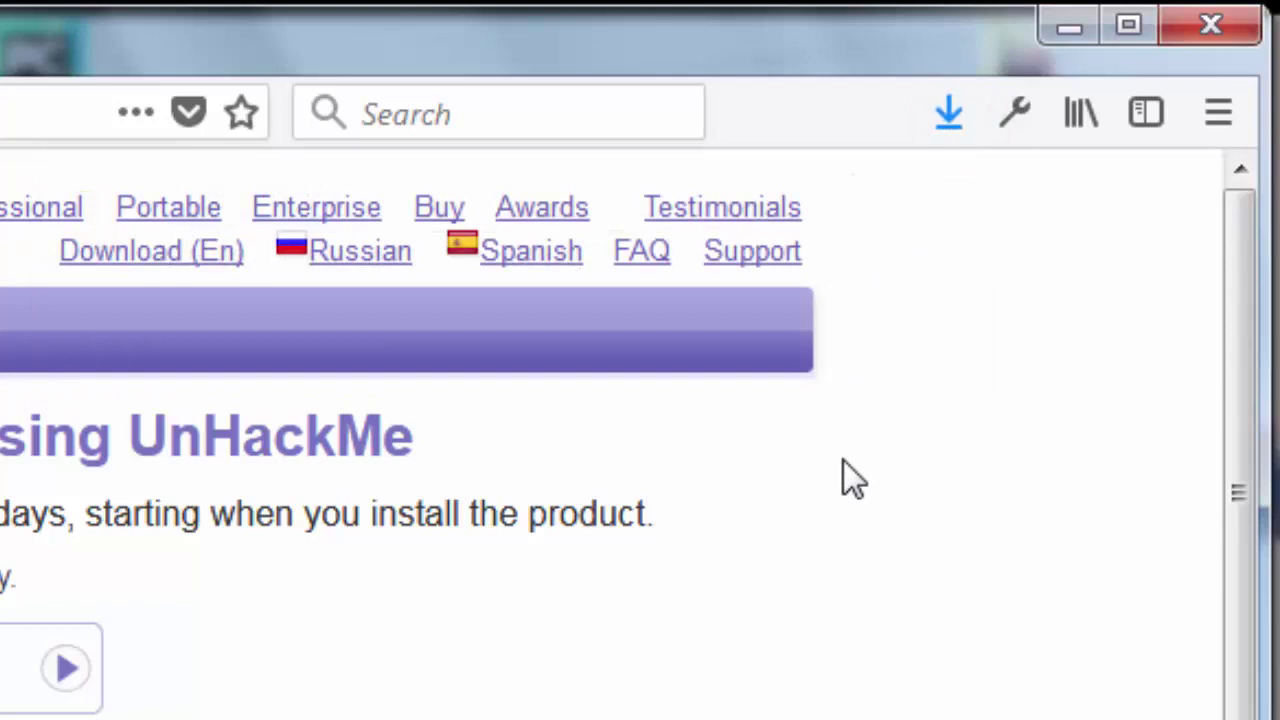
{"action": "left_click", "coordinate": [950, 118]}
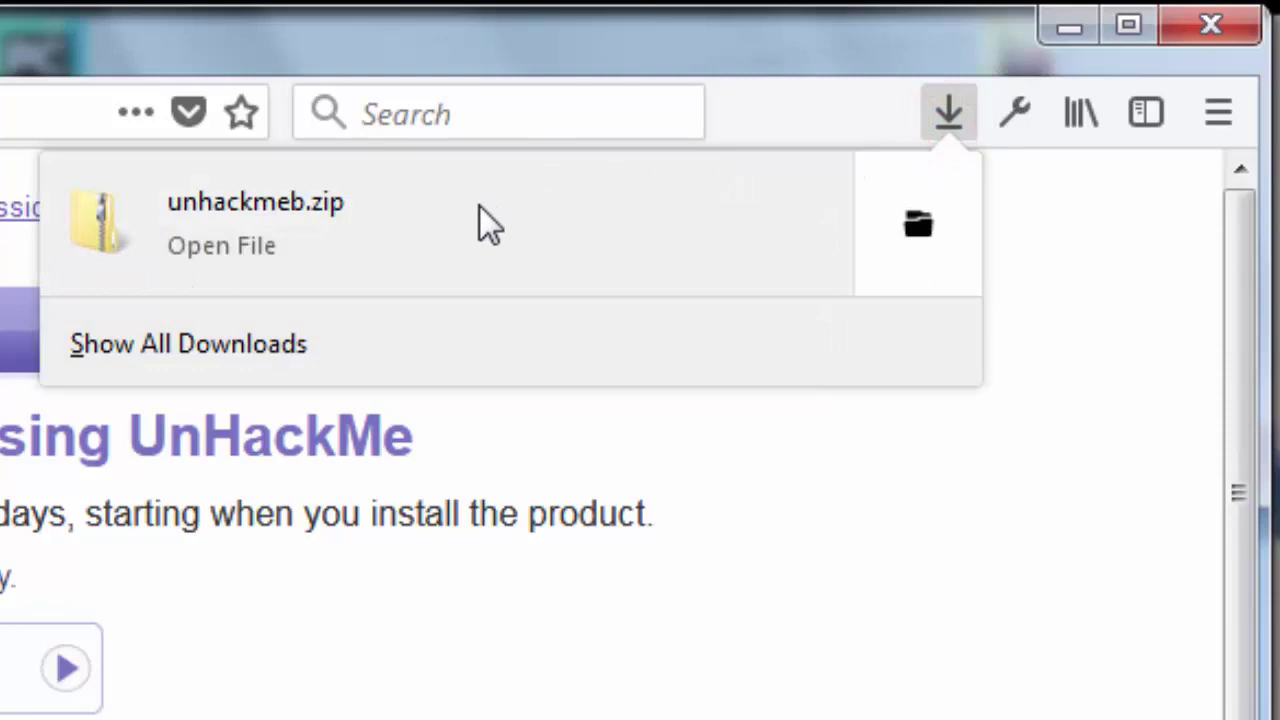
{"action": "right_click", "coordinate": [350, 272]}
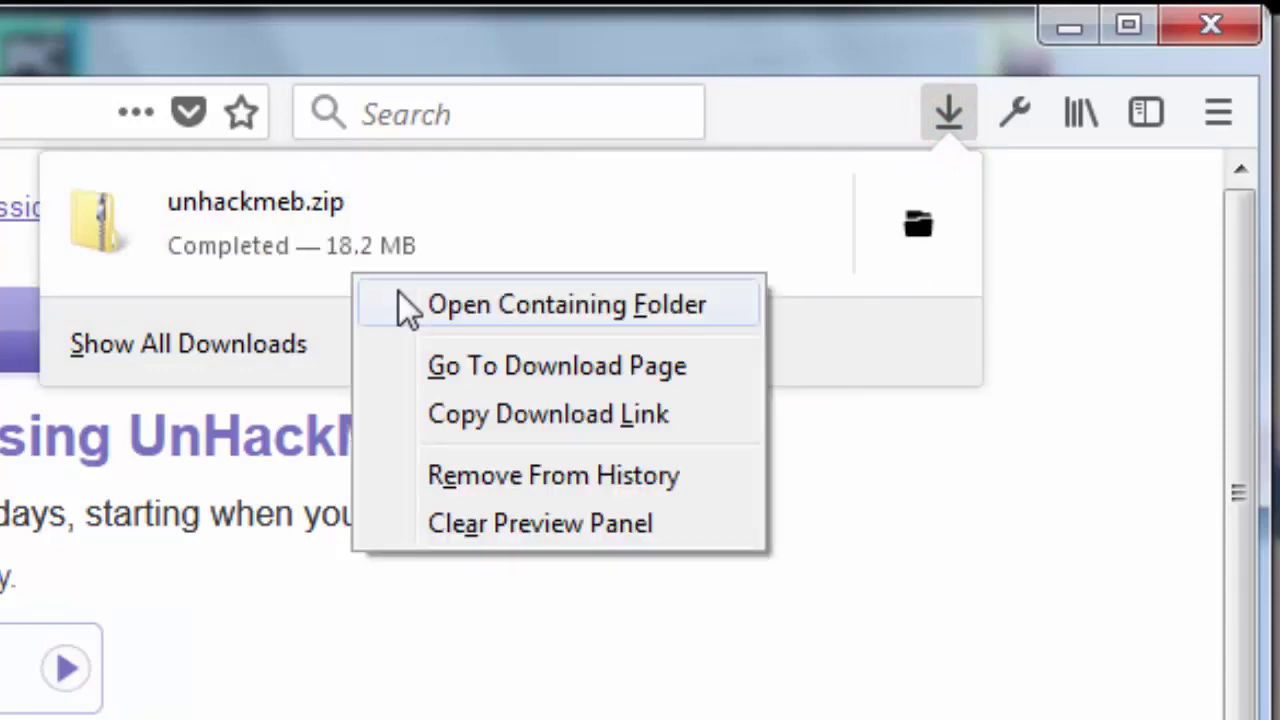
{"action": "left_click", "coordinate": [400, 300]}
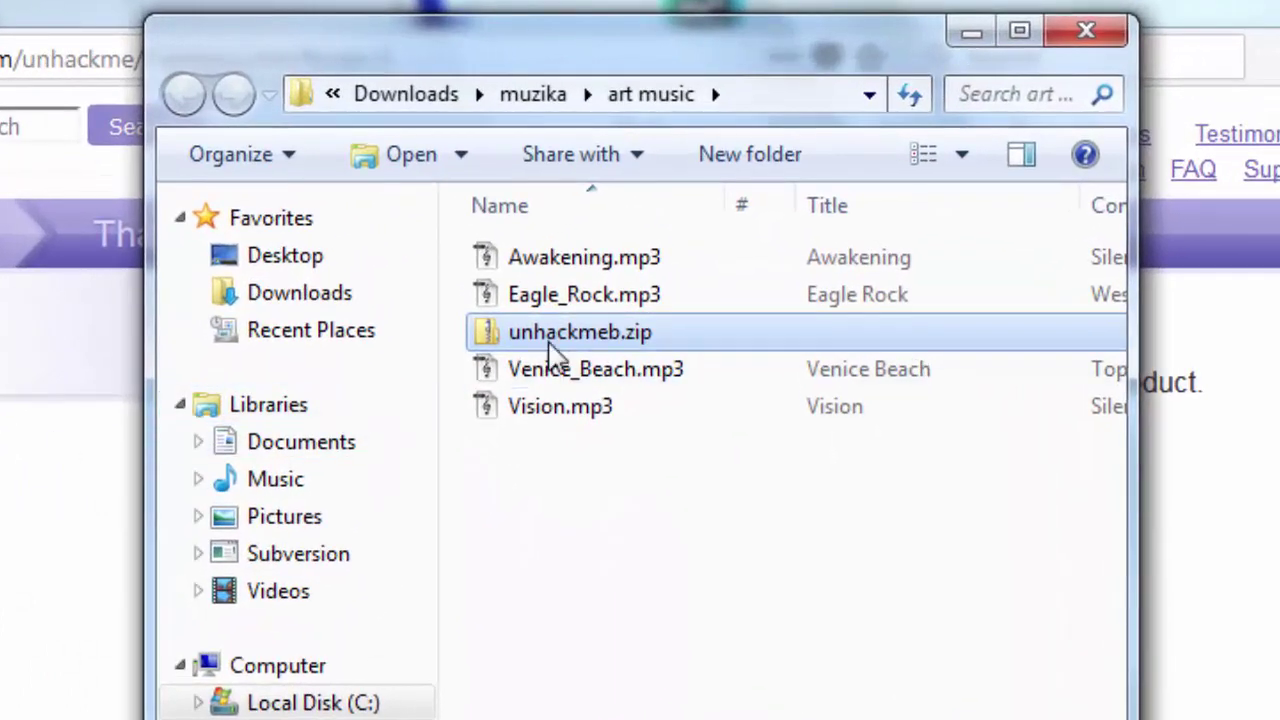
Extract unhackmeb.zip into an unhackmeb folder beside the archive, showing the extracted files when complete.
{"action": "right_click", "coordinate": [560, 343]}
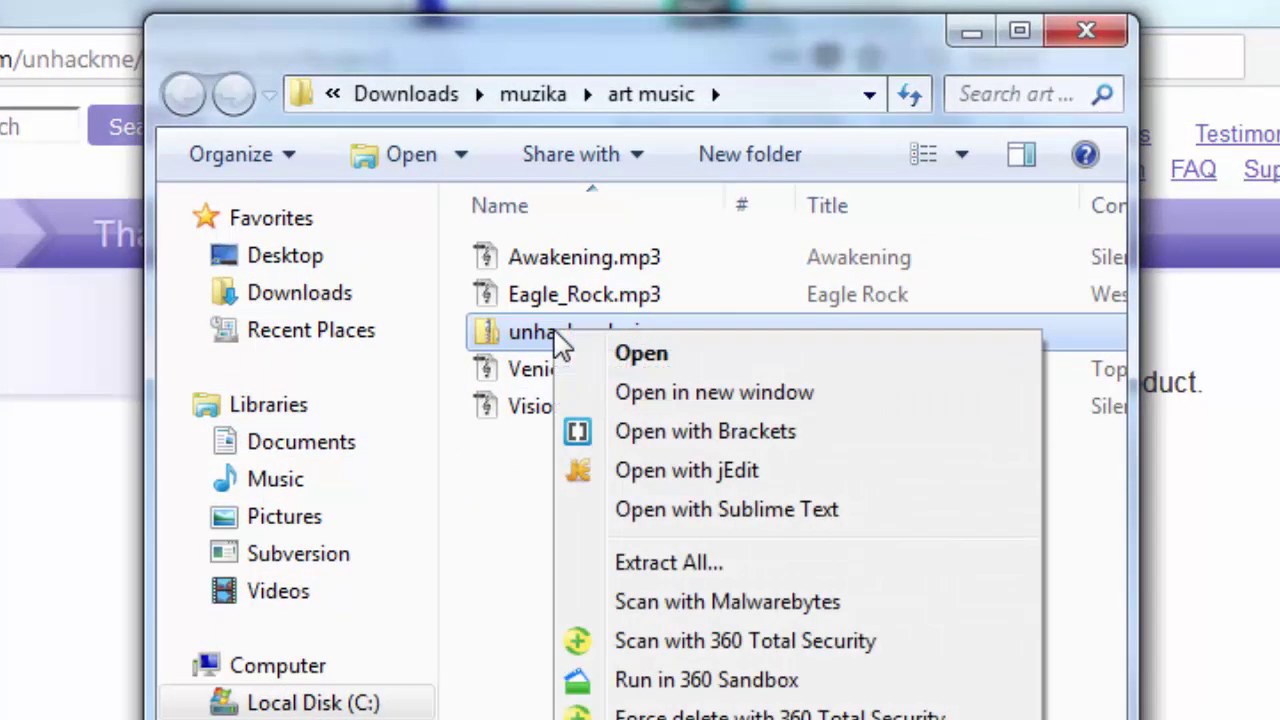
{"action": "left_click", "coordinate": [662, 564]}
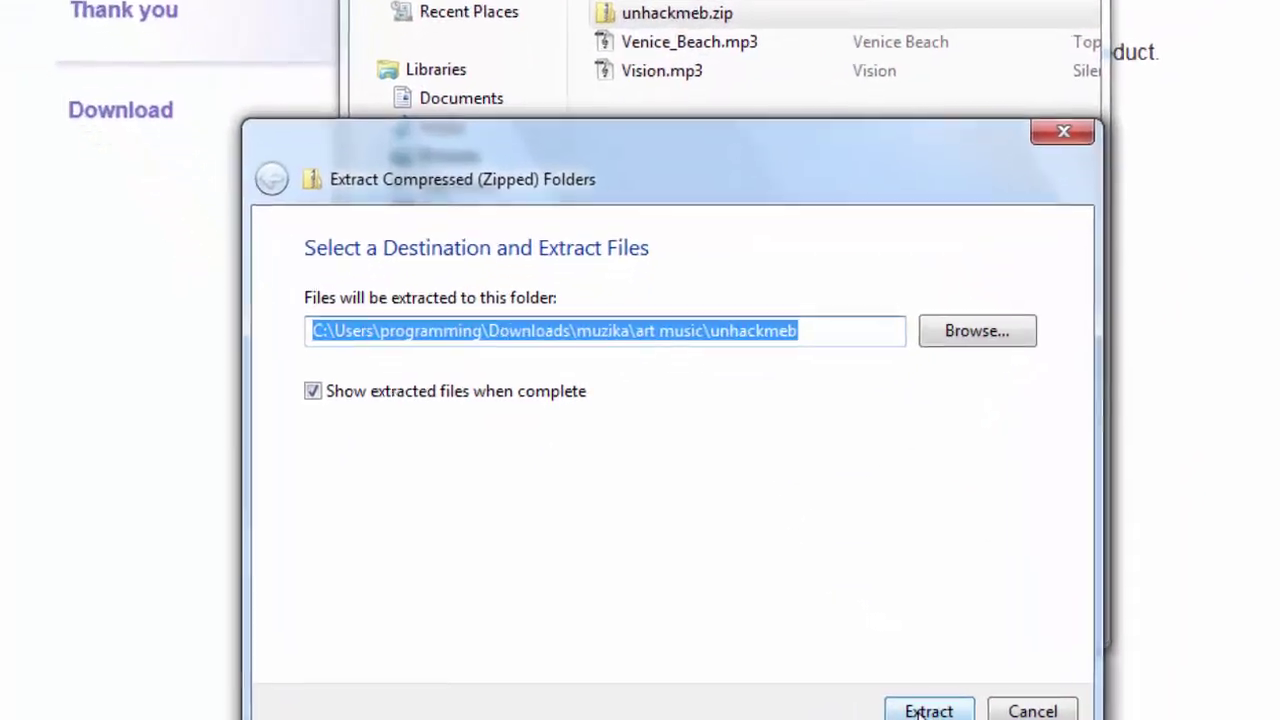
{"action": "left_click", "coordinate": [918, 711]}
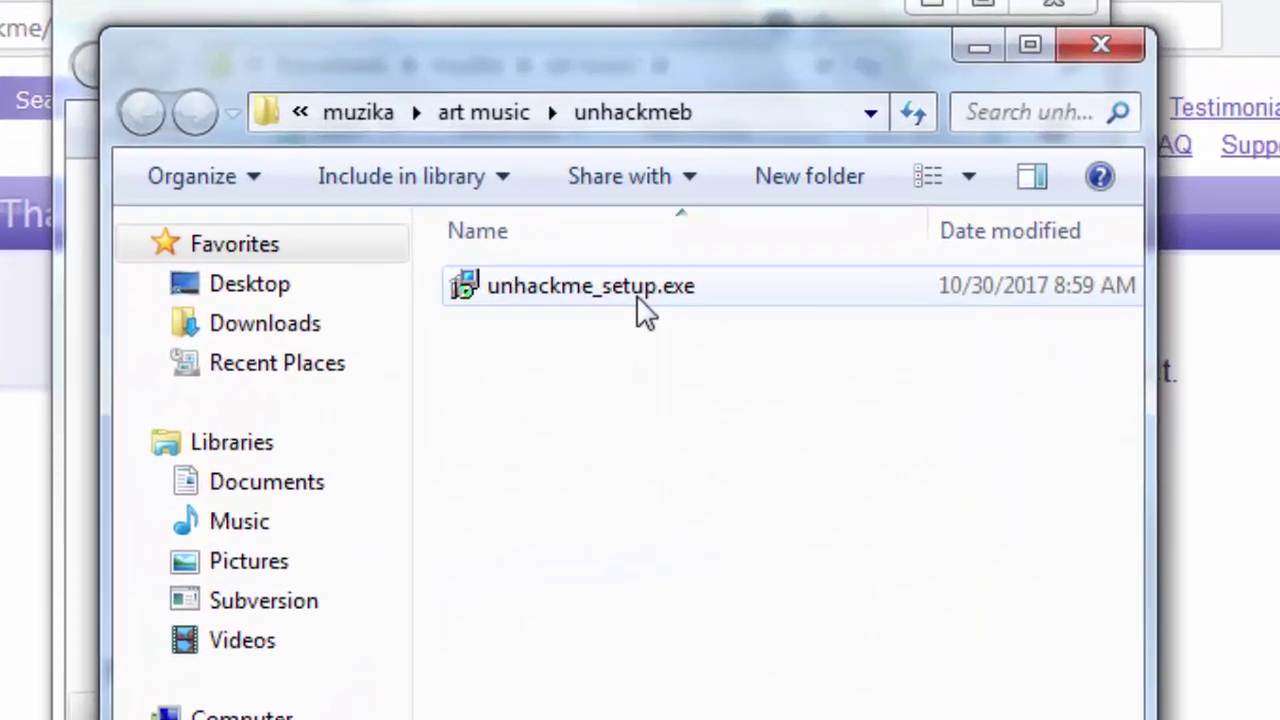
Run unhackme_setup.exe and accept the license agreement in the UnHackMe setup wizard.
{"action": "double_click", "coordinate": [637, 304]}
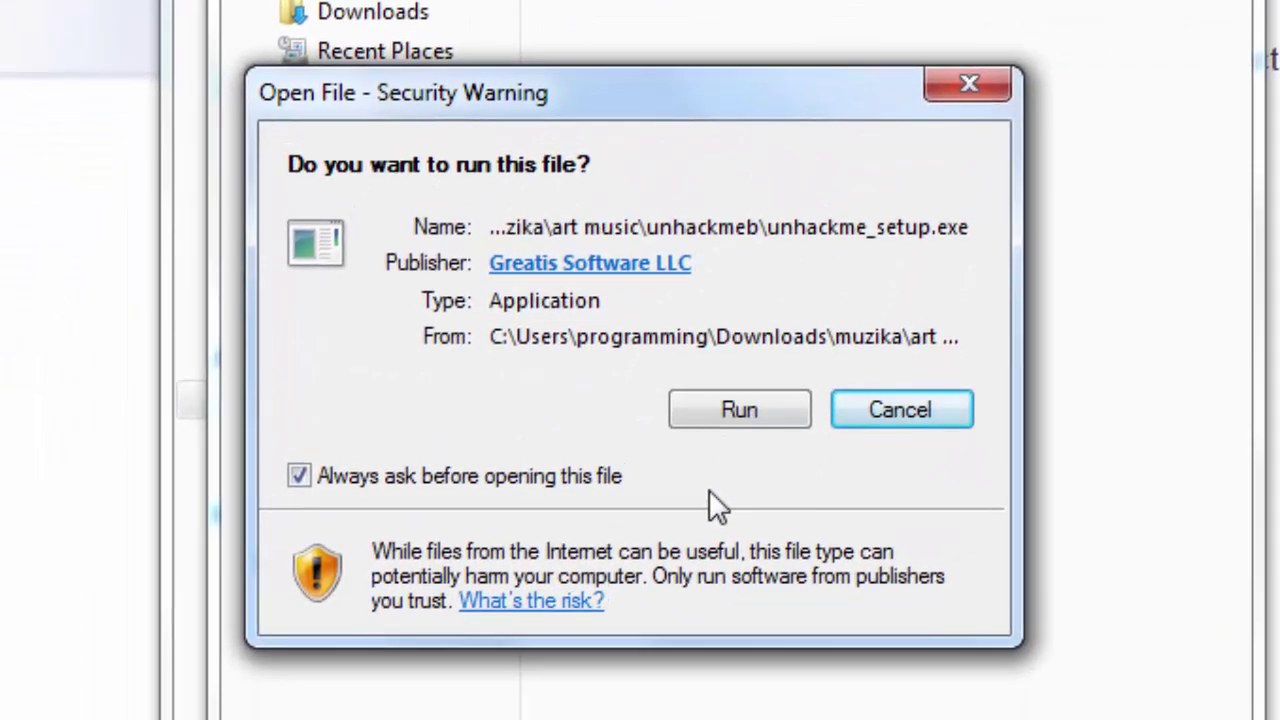
{"action": "left_click", "coordinate": [729, 415]}
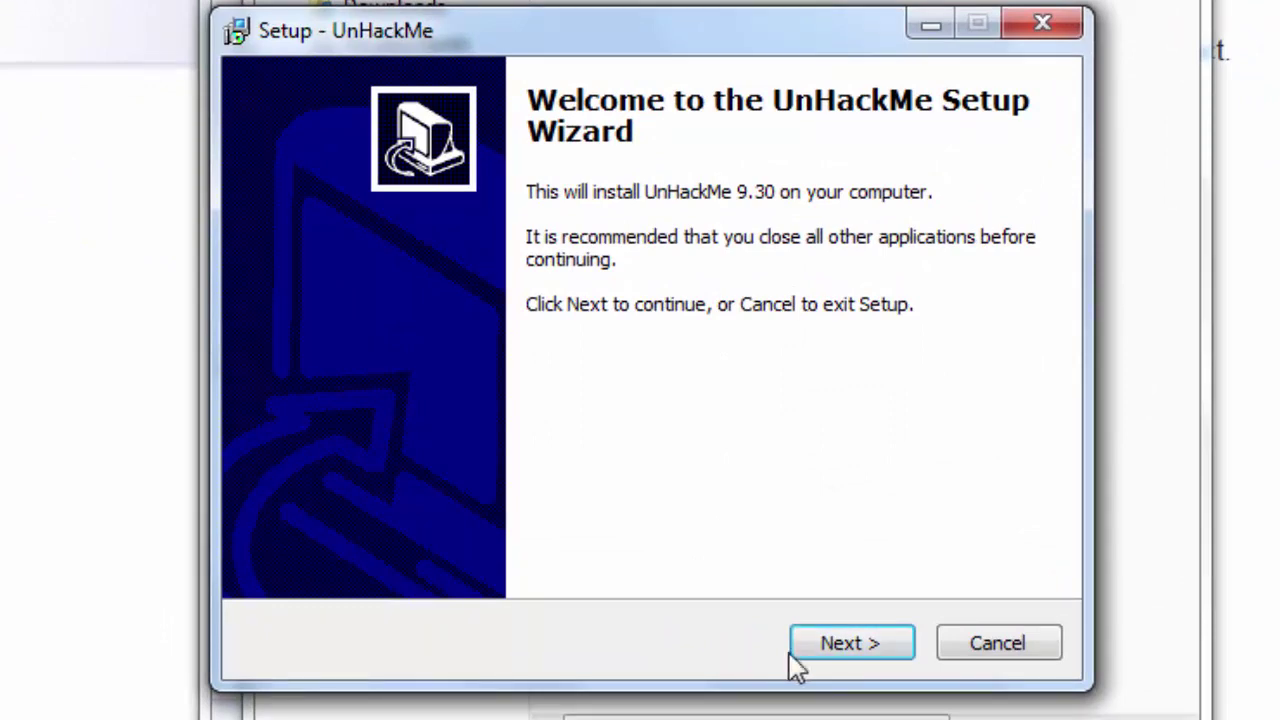
{"action": "left_click", "coordinate": [845, 645]}
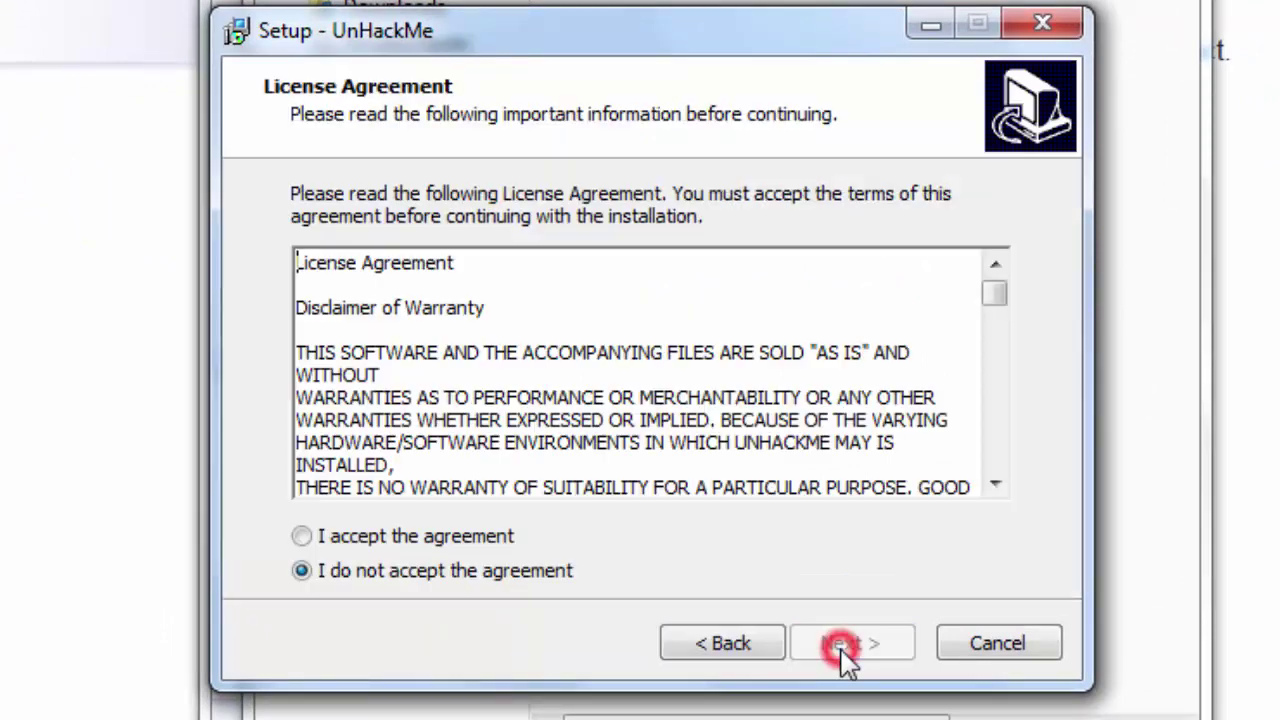
{"action": "left_click", "coordinate": [508, 540]}
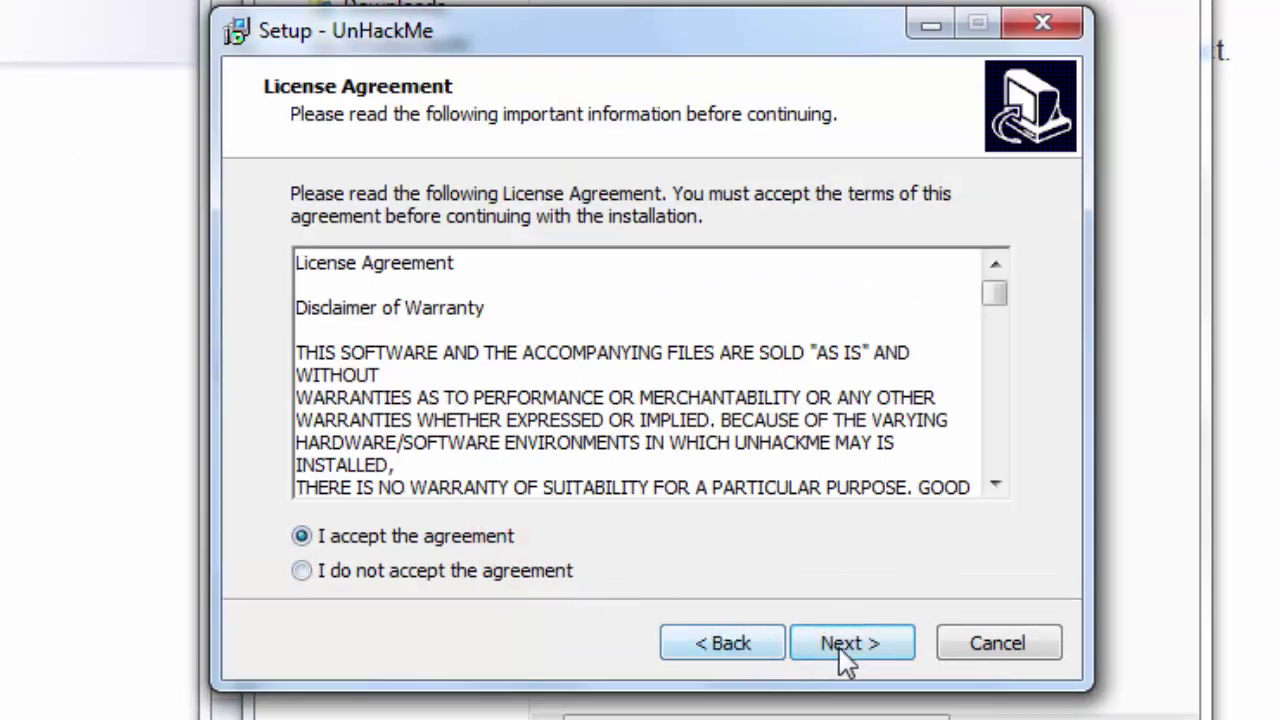
{"action": "left_click", "coordinate": [848, 645]}
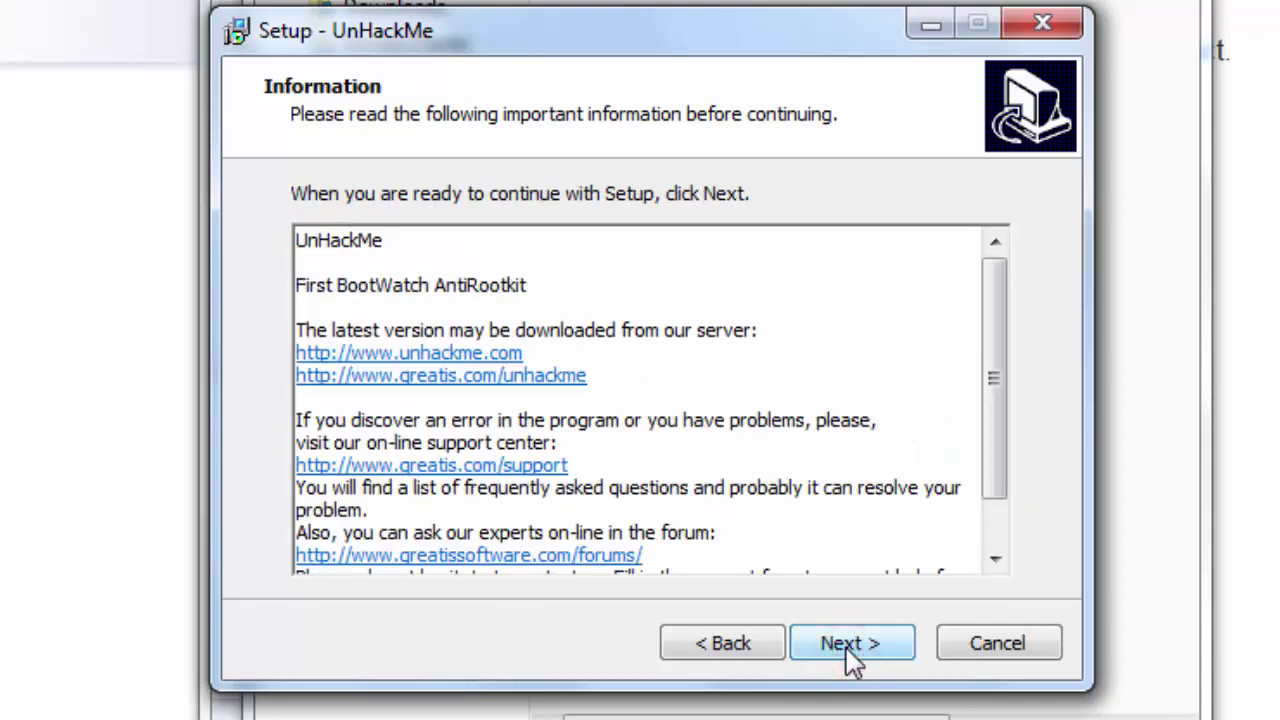
Install UnHackMe in C:\Program Files (x86)\UnHackMe with the Start Menu folder UnHackMe and no desktop icon.
{"action": "left_click", "coordinate": [848, 645]}
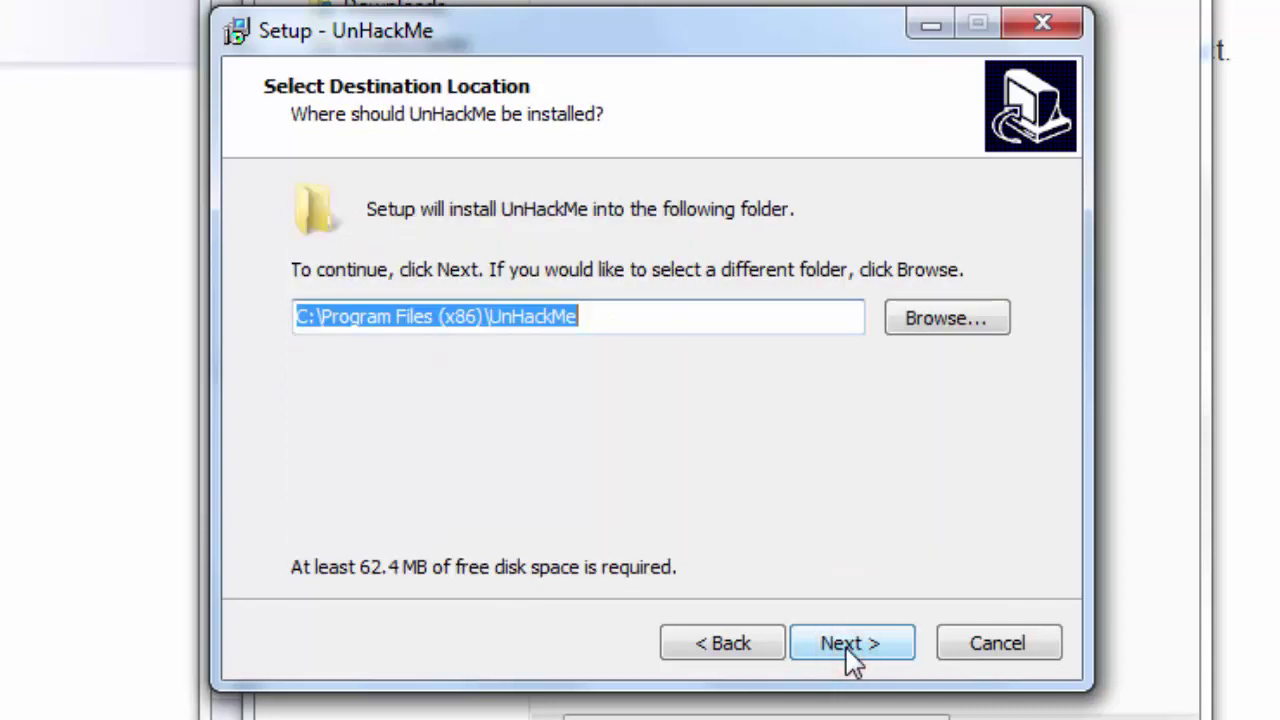
{"action": "left_click", "coordinate": [848, 645]}
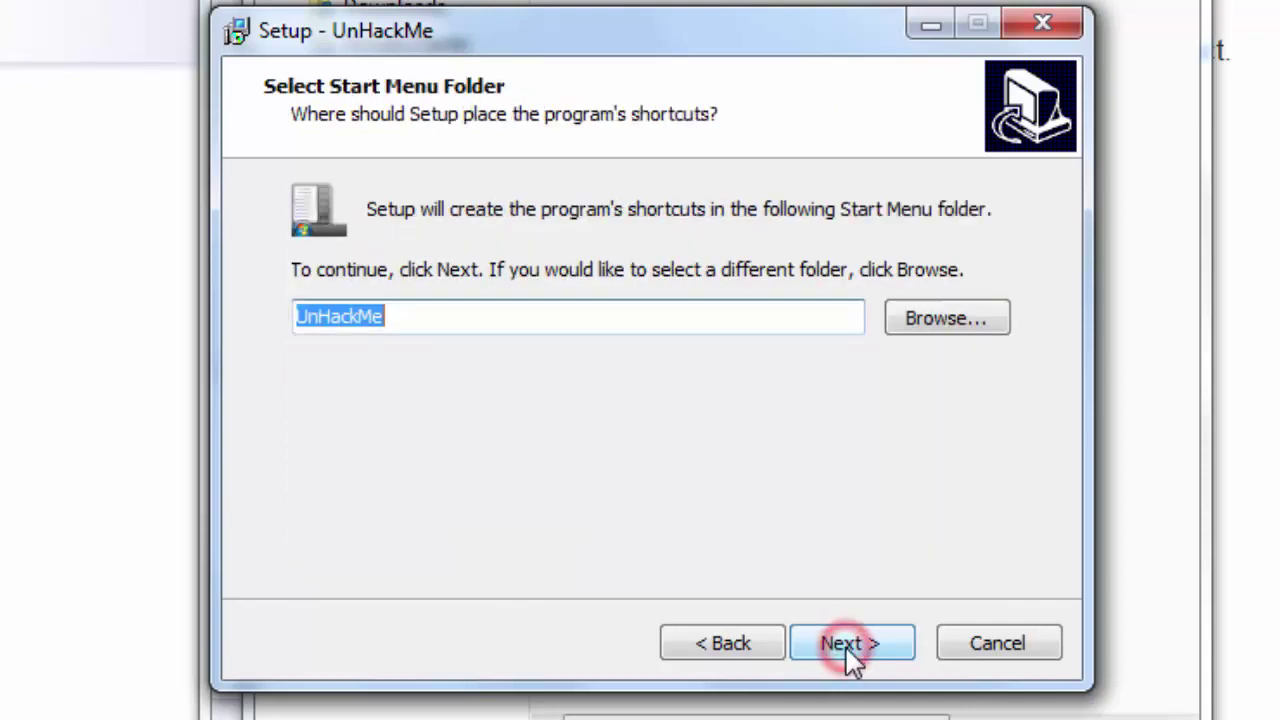
{"action": "left_click", "coordinate": [848, 645]}
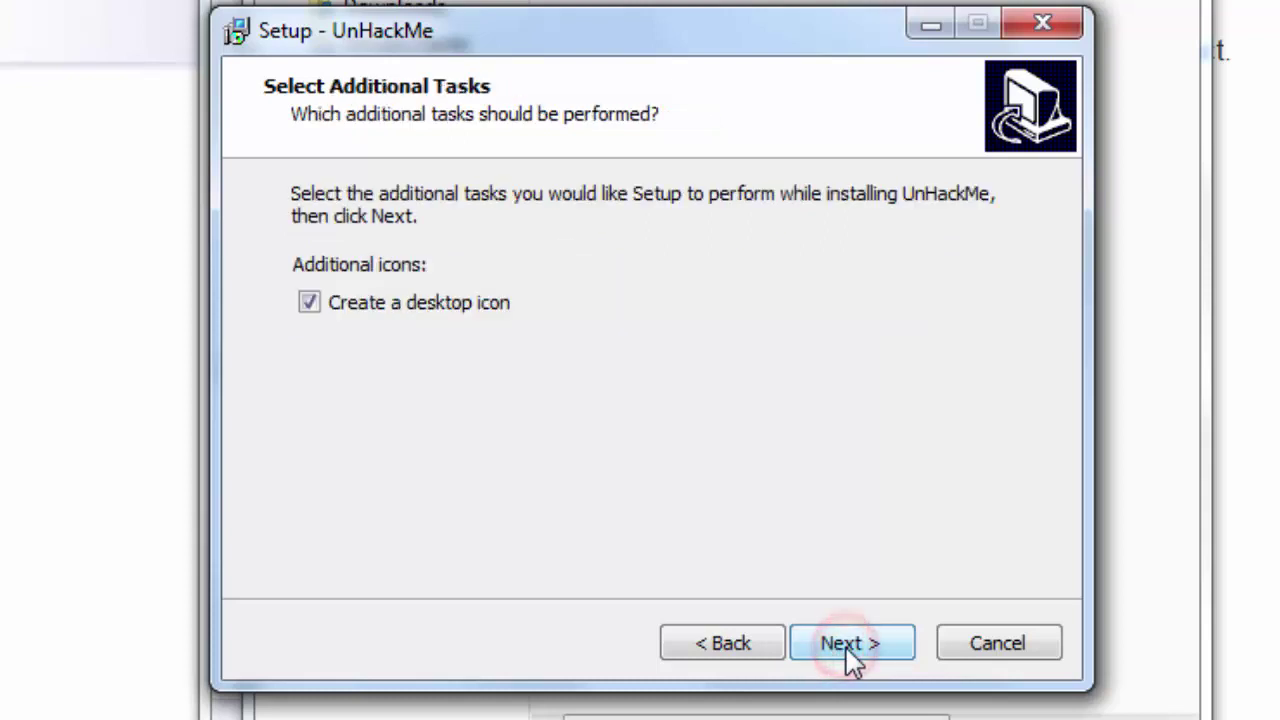
{"action": "left_click", "coordinate": [443, 303]}
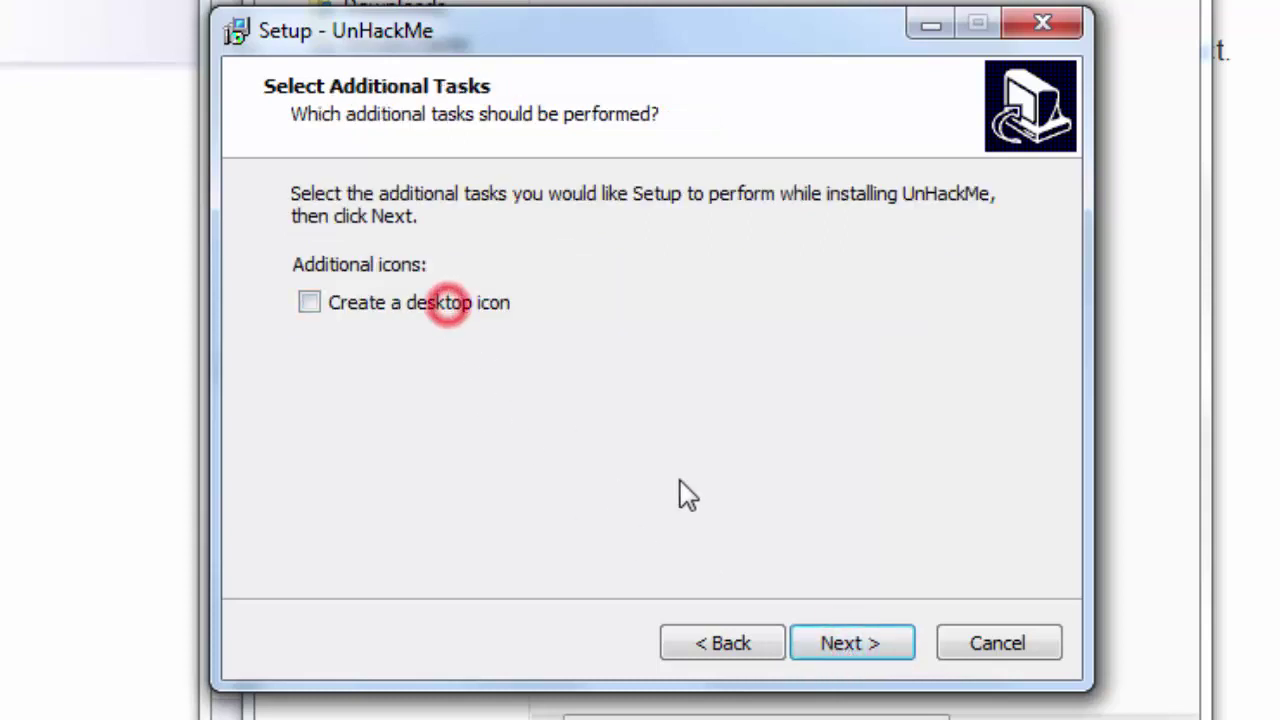
{"action": "left_click", "coordinate": [850, 645]}
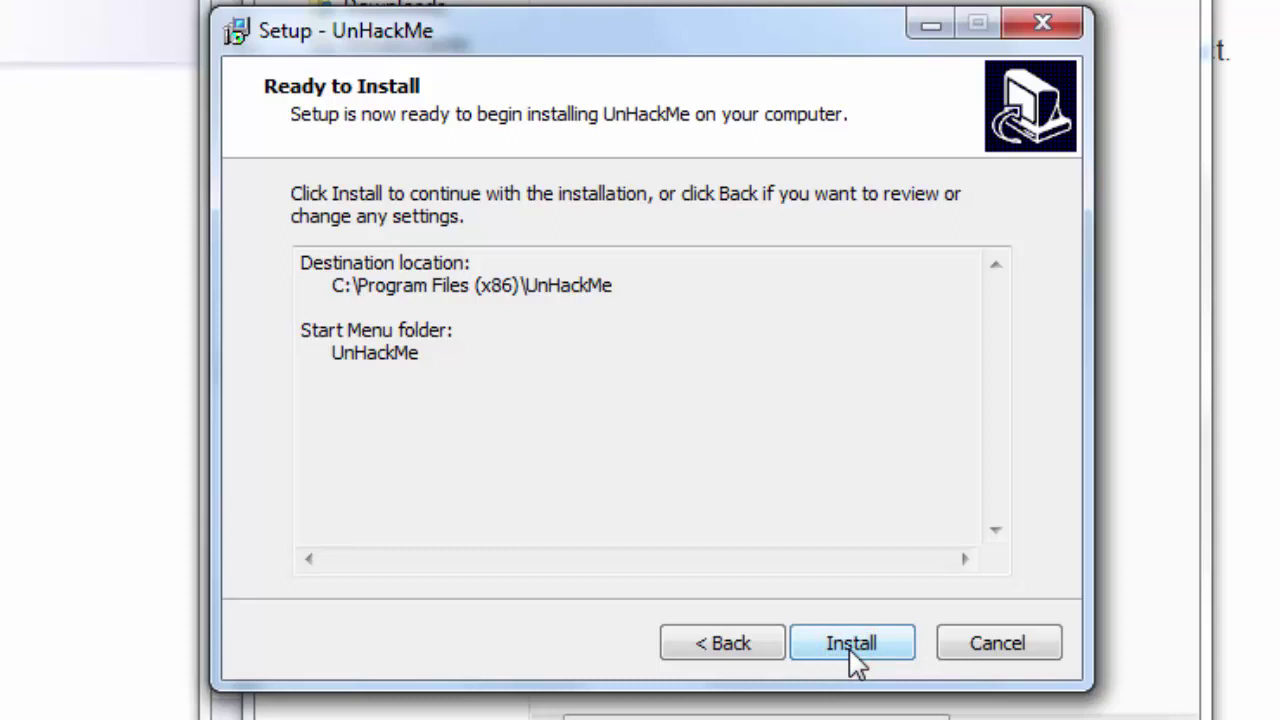
{"action": "left_click", "coordinate": [851, 645]}
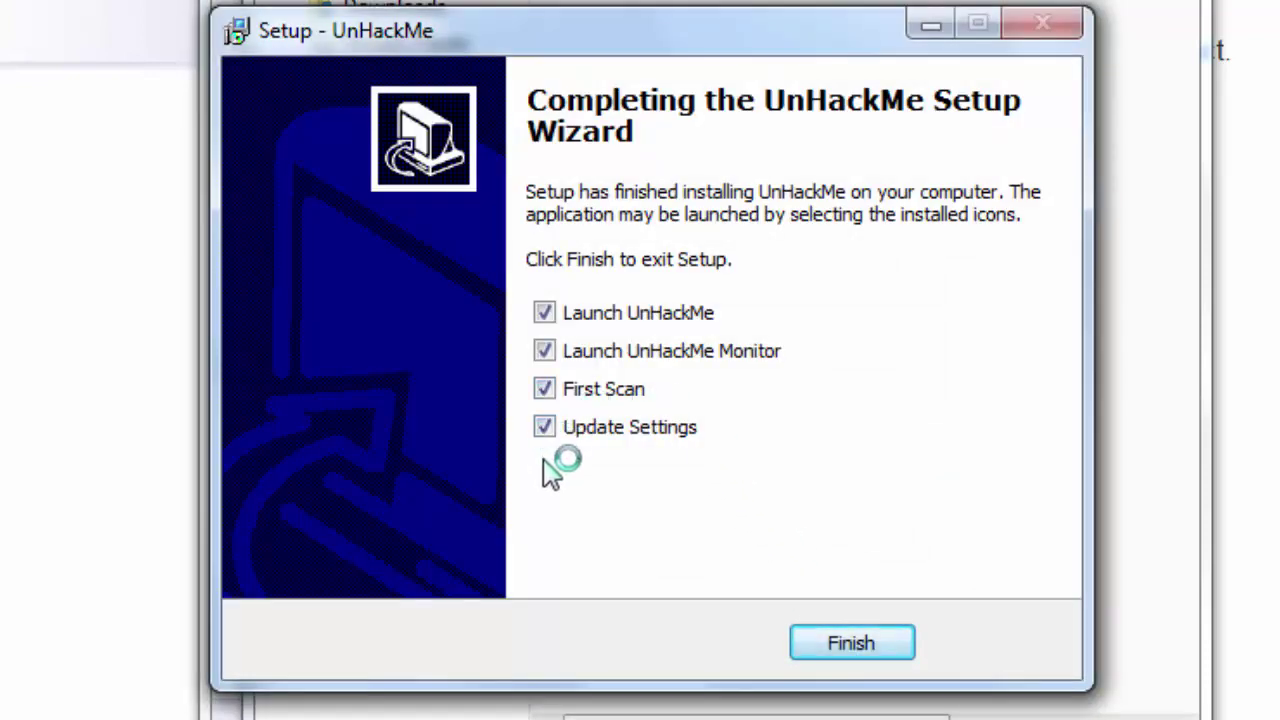
Finish setup with UnHackMe, its Monitor, First Scan and Update Settings enabled, and move the scan window higher.
{"action": "left_click", "coordinate": [834, 644]}
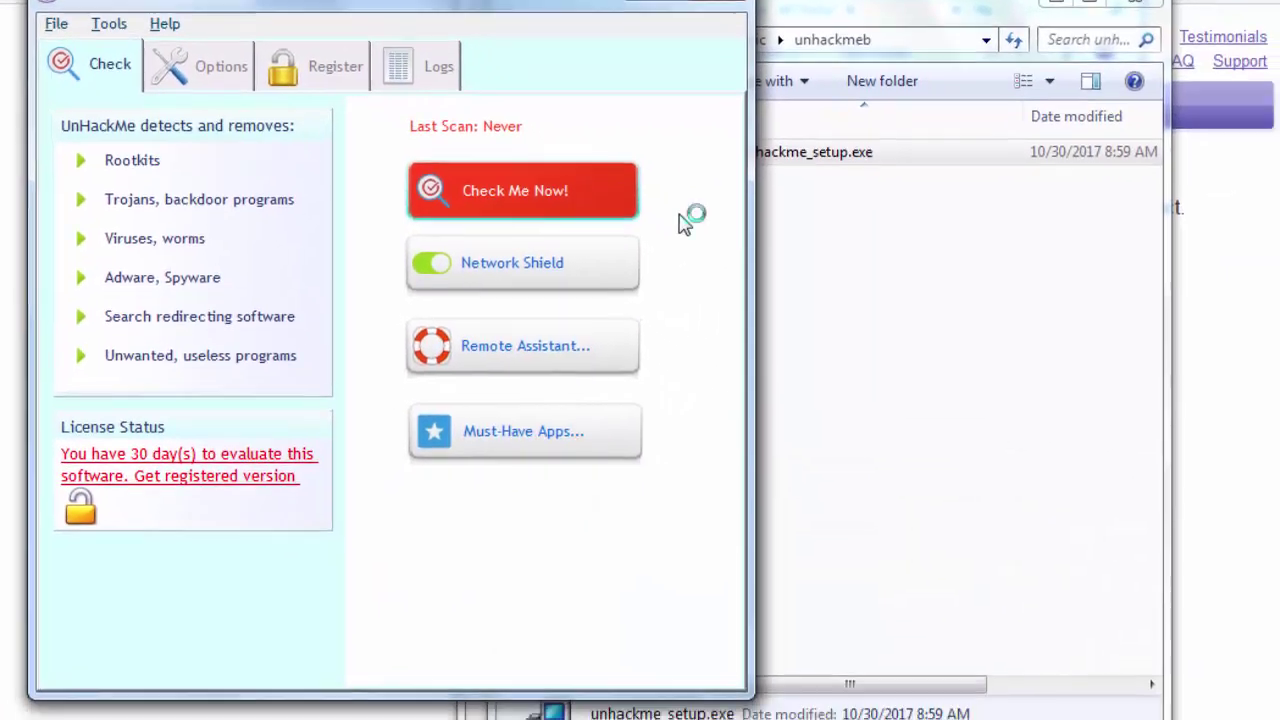
{"action": "left_click", "coordinate": [675, 235]}
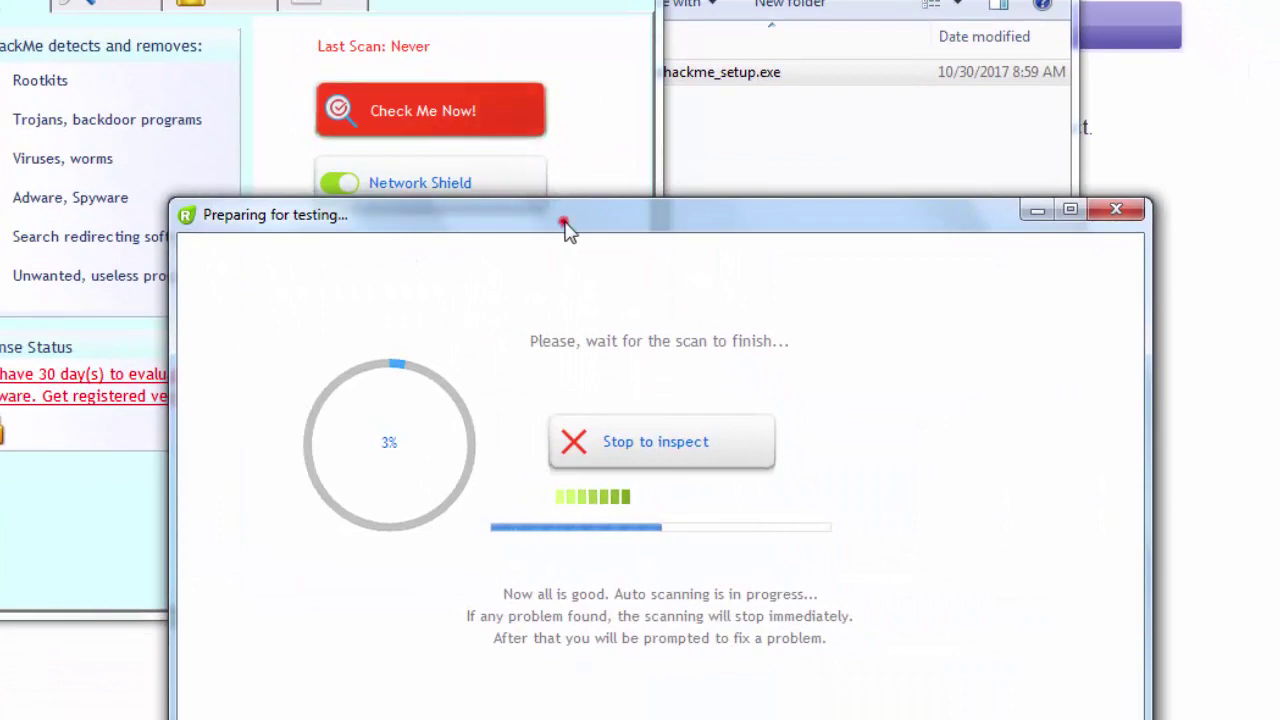
{"action": "left_click_drag", "start_coordinate": [566, 229], "coordinate": [557, 106]}
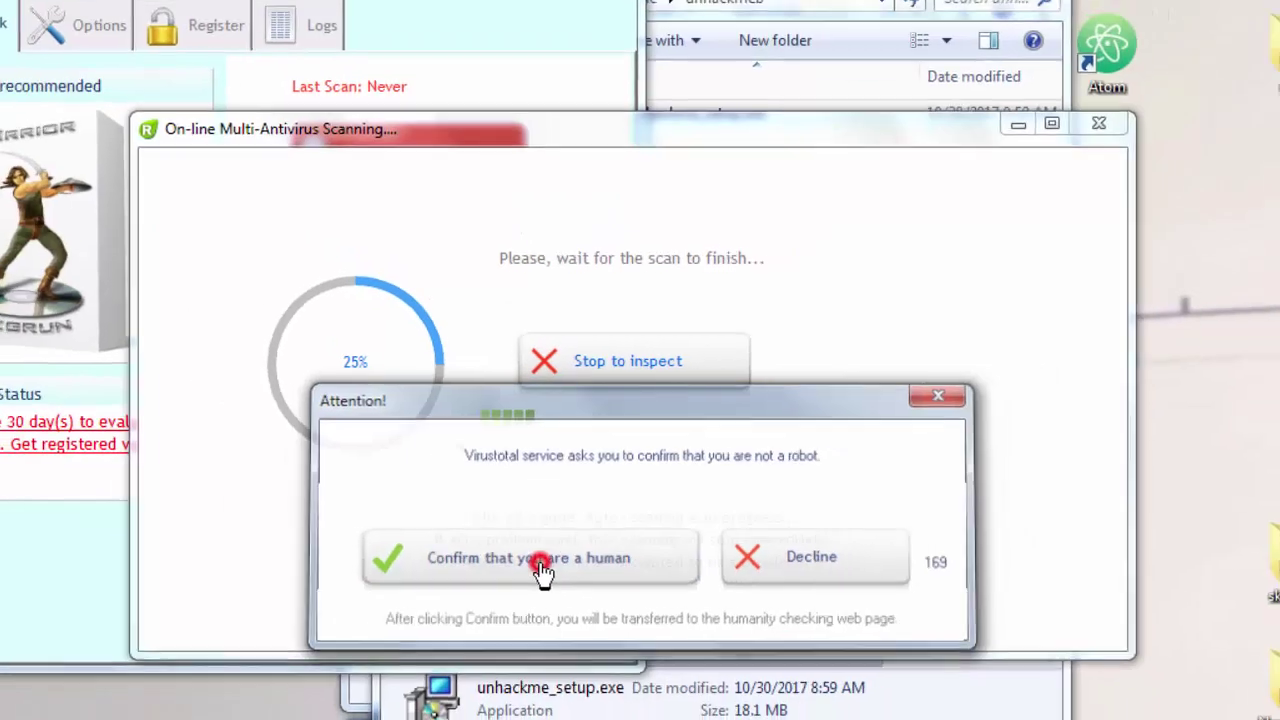
Confirm being human for the VirusTotal service by completing and submitting its reCAPTCHA in the browser.
{"action": "left_click", "coordinate": [522, 592]}
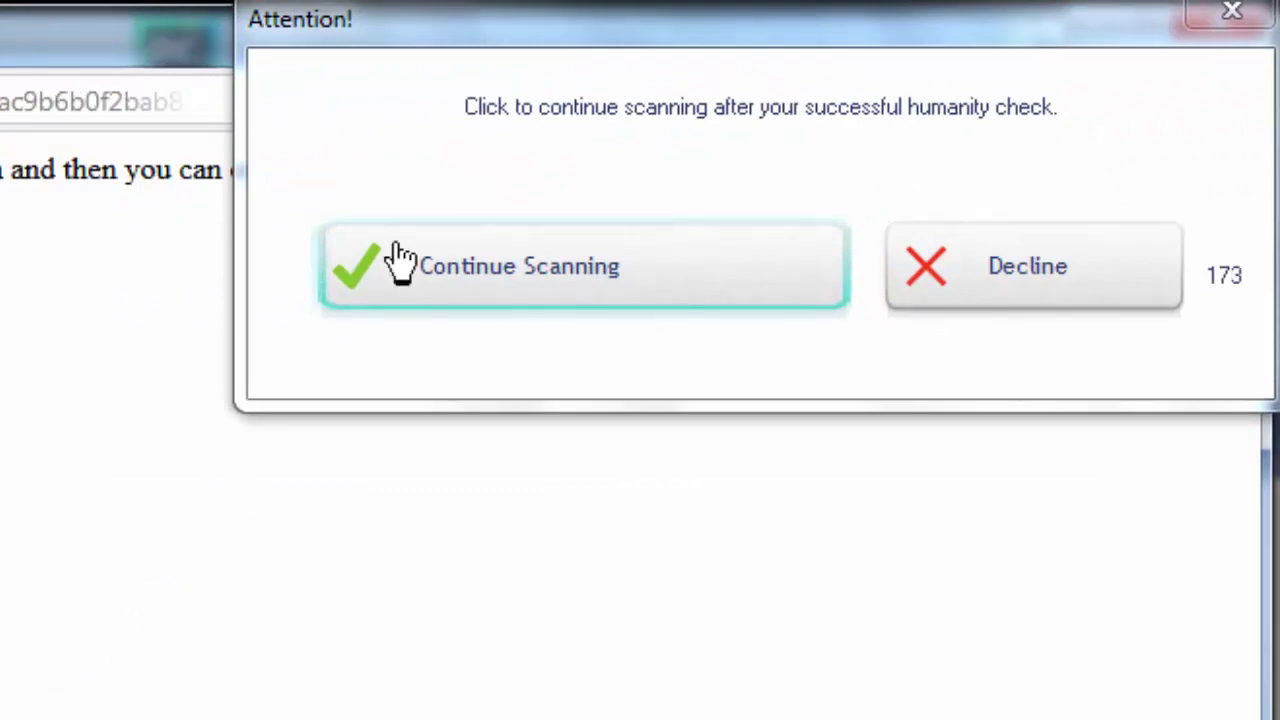
{"action": "left_click_drag", "start_coordinate": [505, 30], "coordinate": [0, 548]}
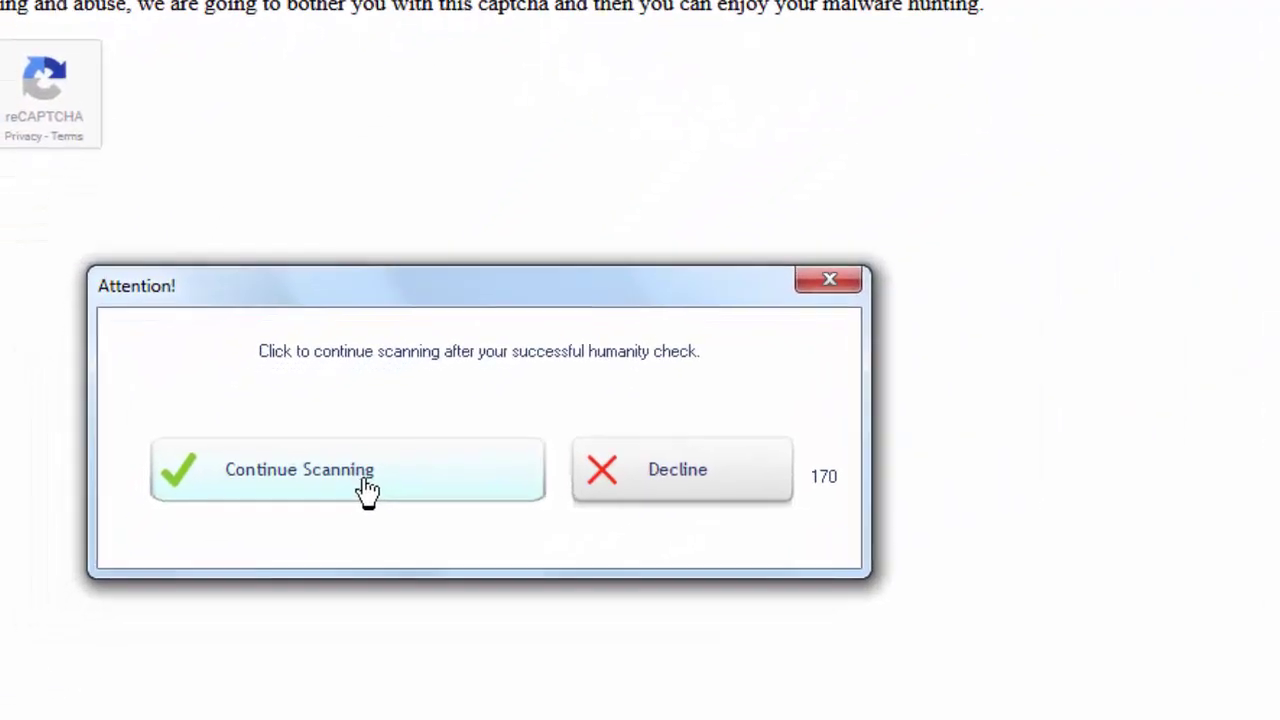
{"action": "left_click", "coordinate": [300, 512]}
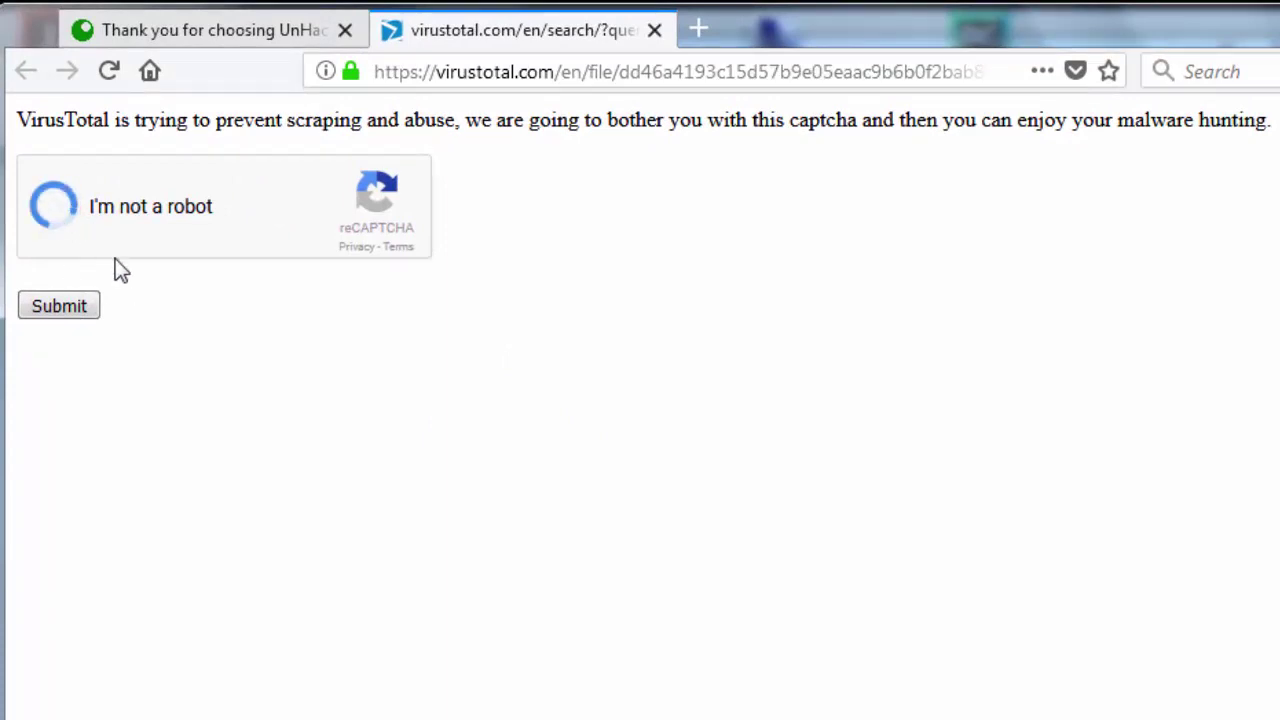
{"action": "left_click", "coordinate": [79, 316]}
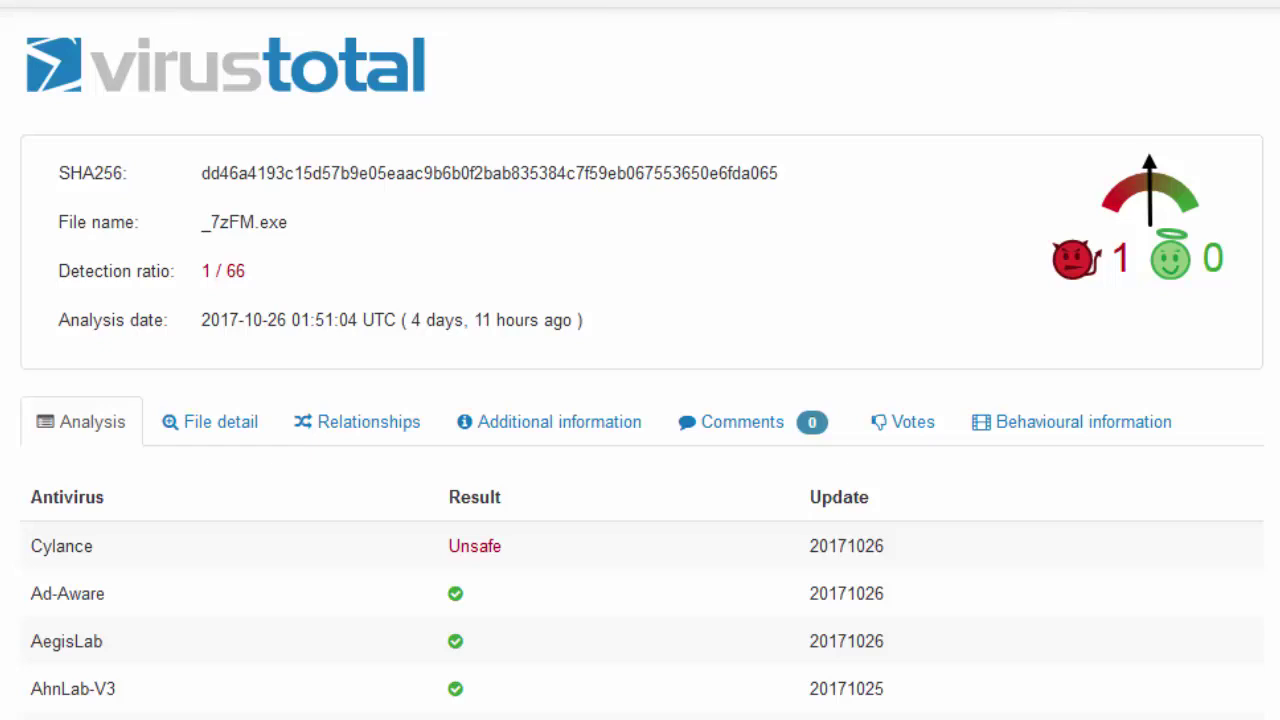
Review the antivirus engine results in the VirusTotal report for _7zFM.exe.
{"action": "scroll", "coordinate": [640, 400], "scroll_direction": "down", "scroll_amount": 2}
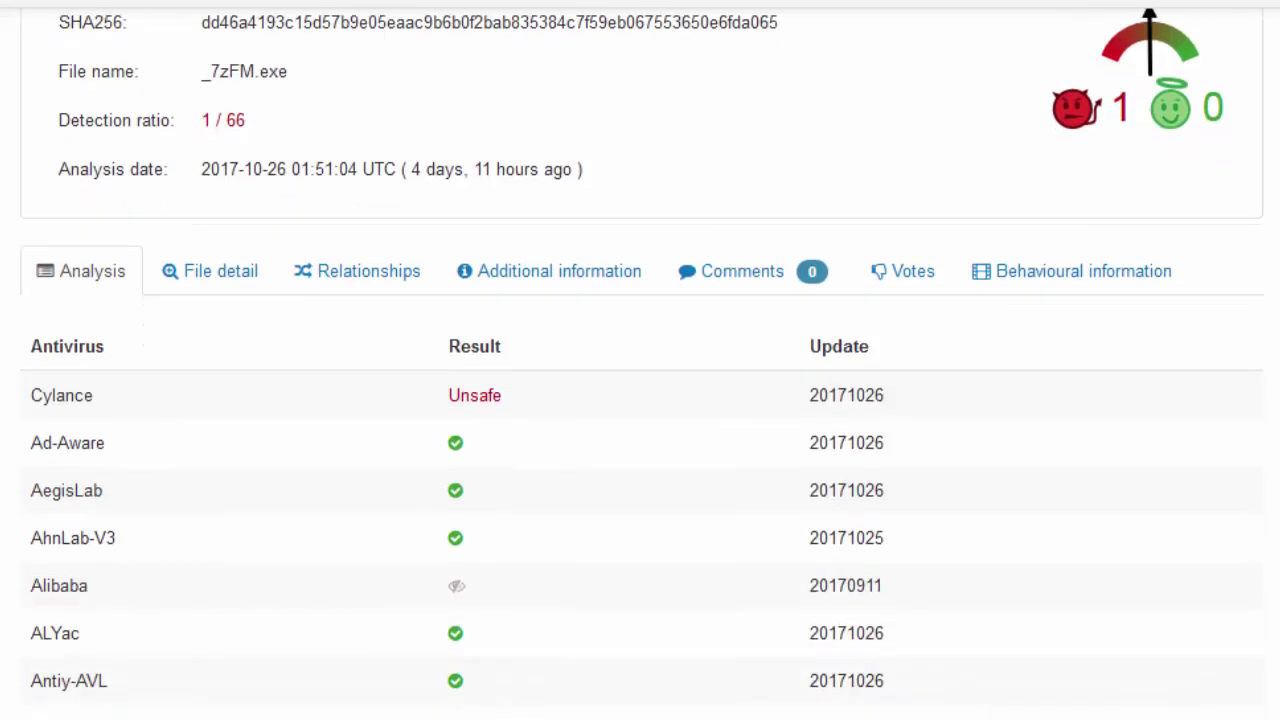
{"action": "scroll", "coordinate": [640, 400], "scroll_direction": "down", "scroll_amount": 10}
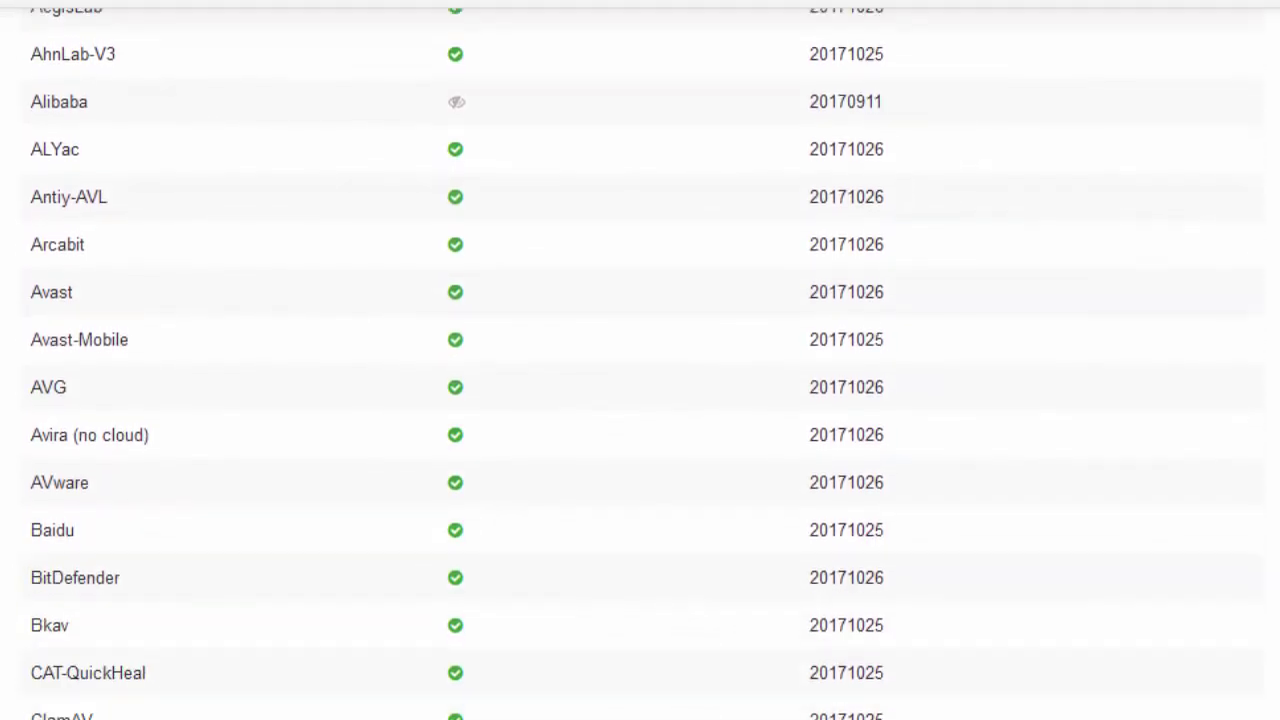
{"action": "scroll", "coordinate": [640, 400], "scroll_direction": "down", "scroll_amount": 6}
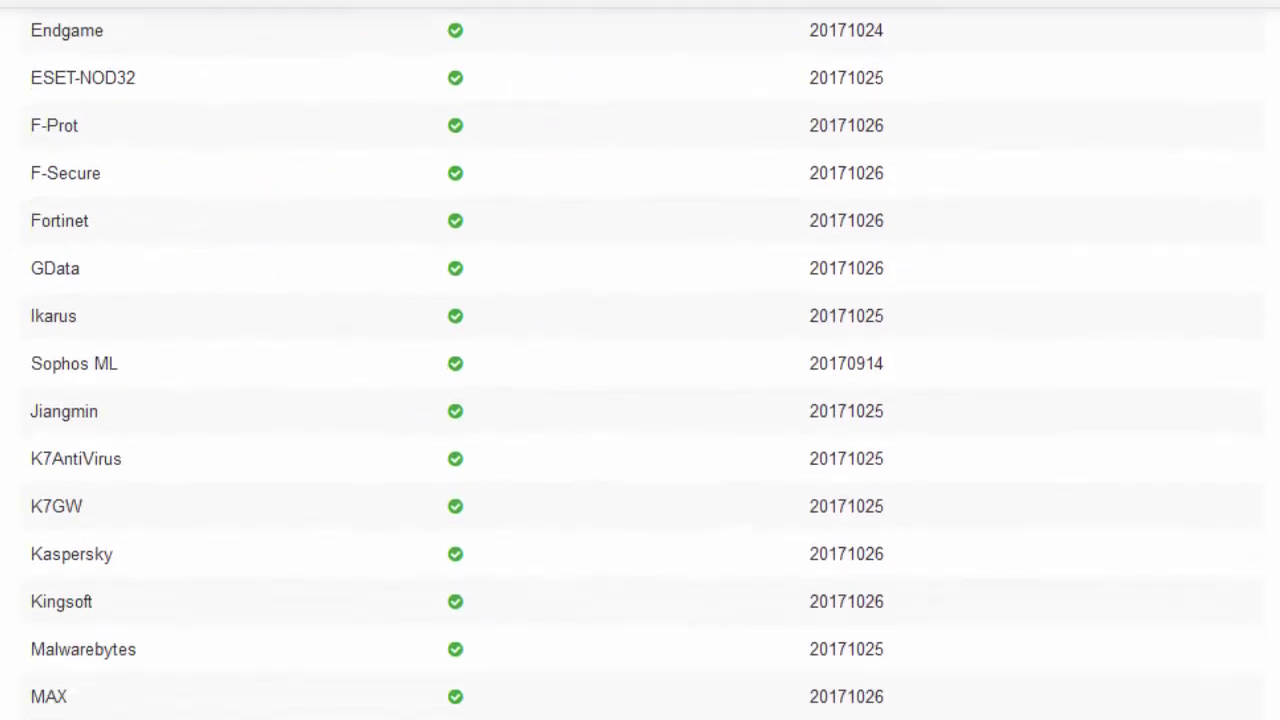
{"action": "scroll", "coordinate": [640, 400], "scroll_direction": "up", "scroll_amount": 18}
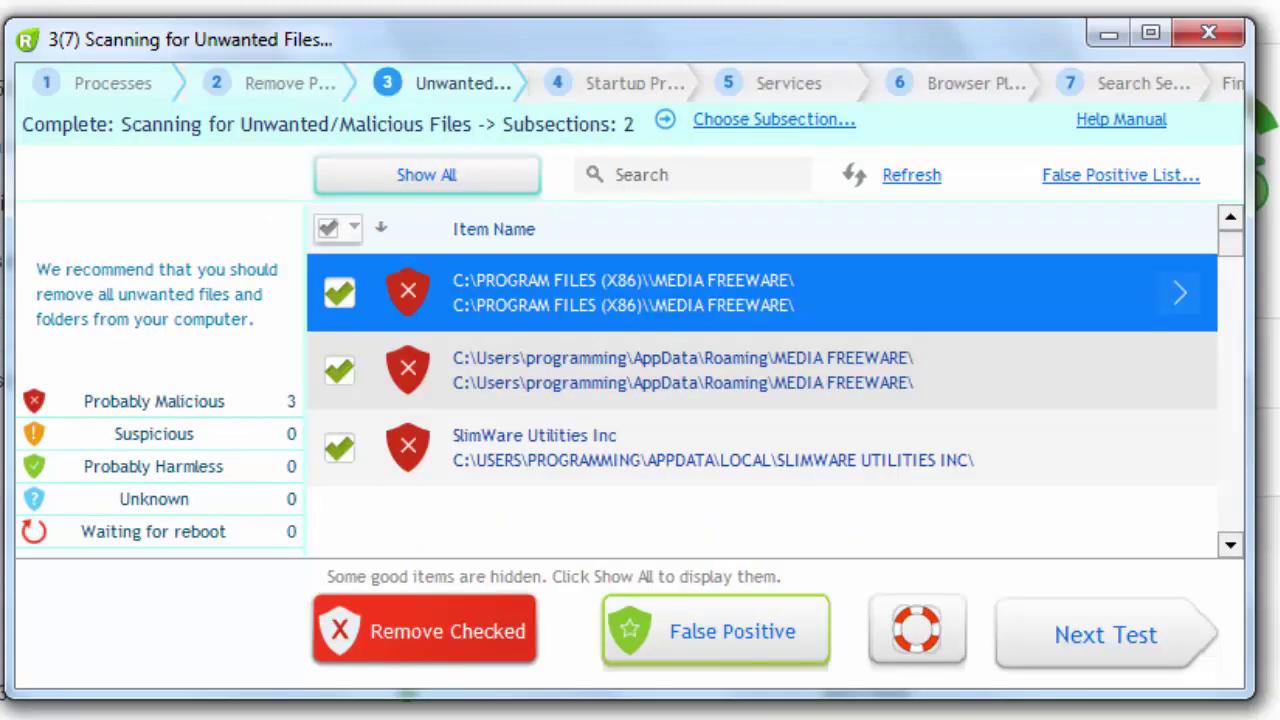
Remove the checked Media Freeware and SlimWare Utilities Inc items by starting the fix without Safe Mode or File Safe Deleting.
{"action": "left_click", "coordinate": [440, 632]}
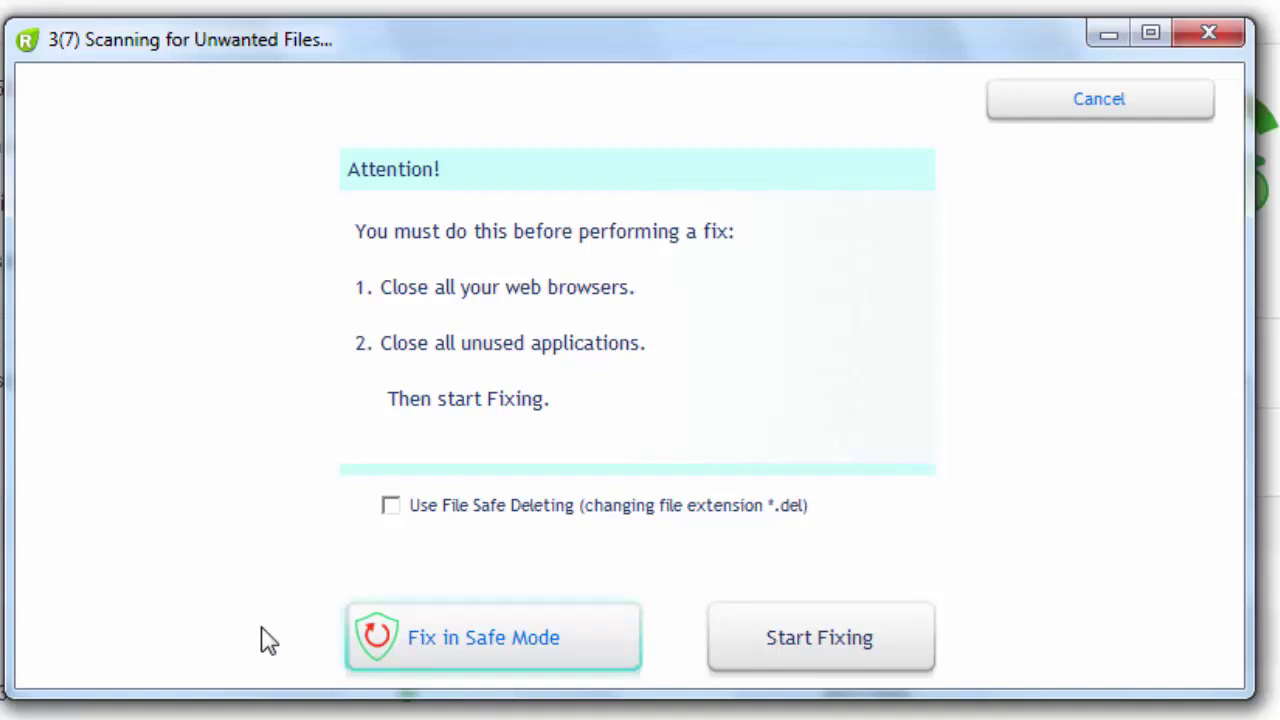
{"action": "left_click", "coordinate": [858, 648]}
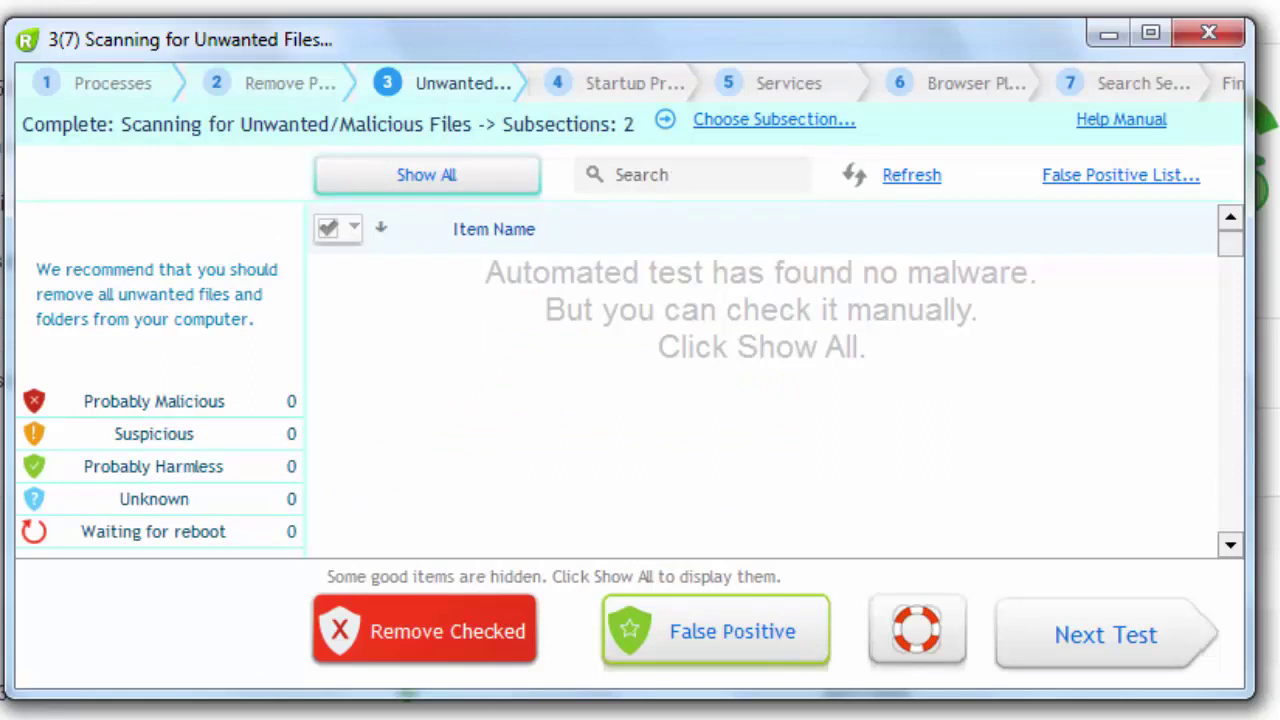
Advance to the Startup Programs test and remove the checked RealDownloader Update Check scheduled task without File Safe Deleting.
{"action": "left_click", "coordinate": [1038, 650]}
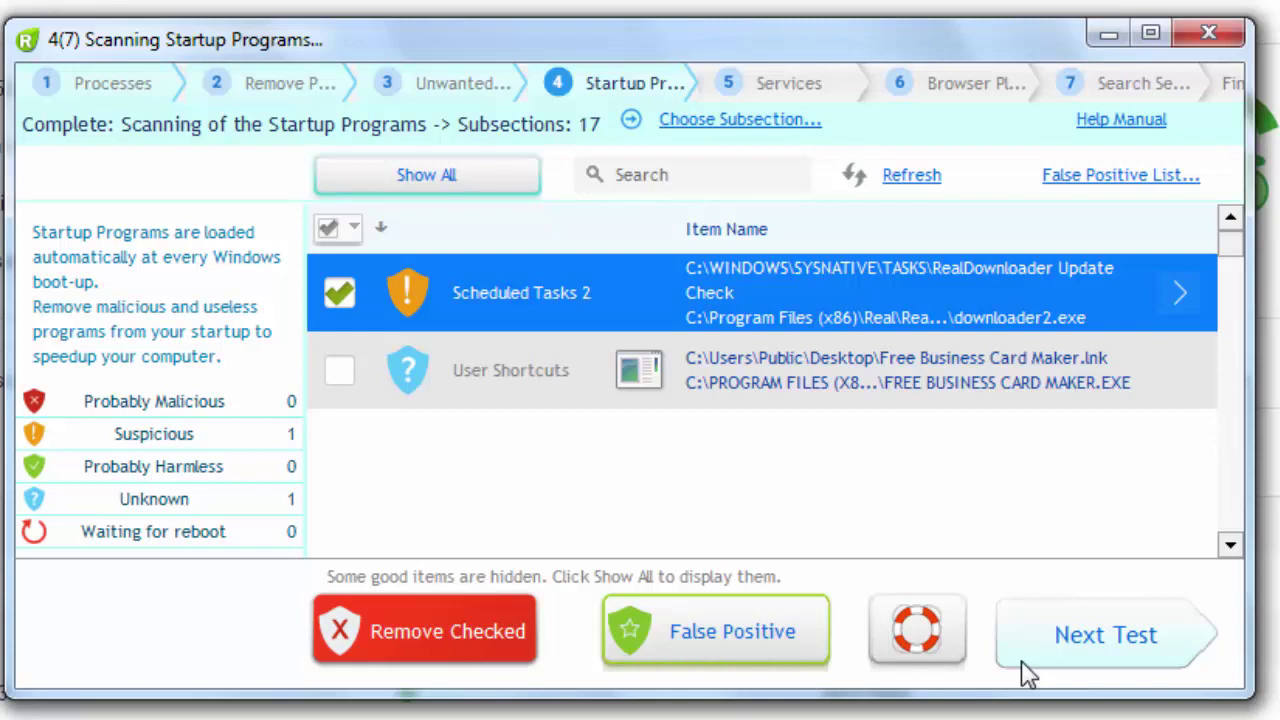
{"action": "left_click", "coordinate": [442, 625]}
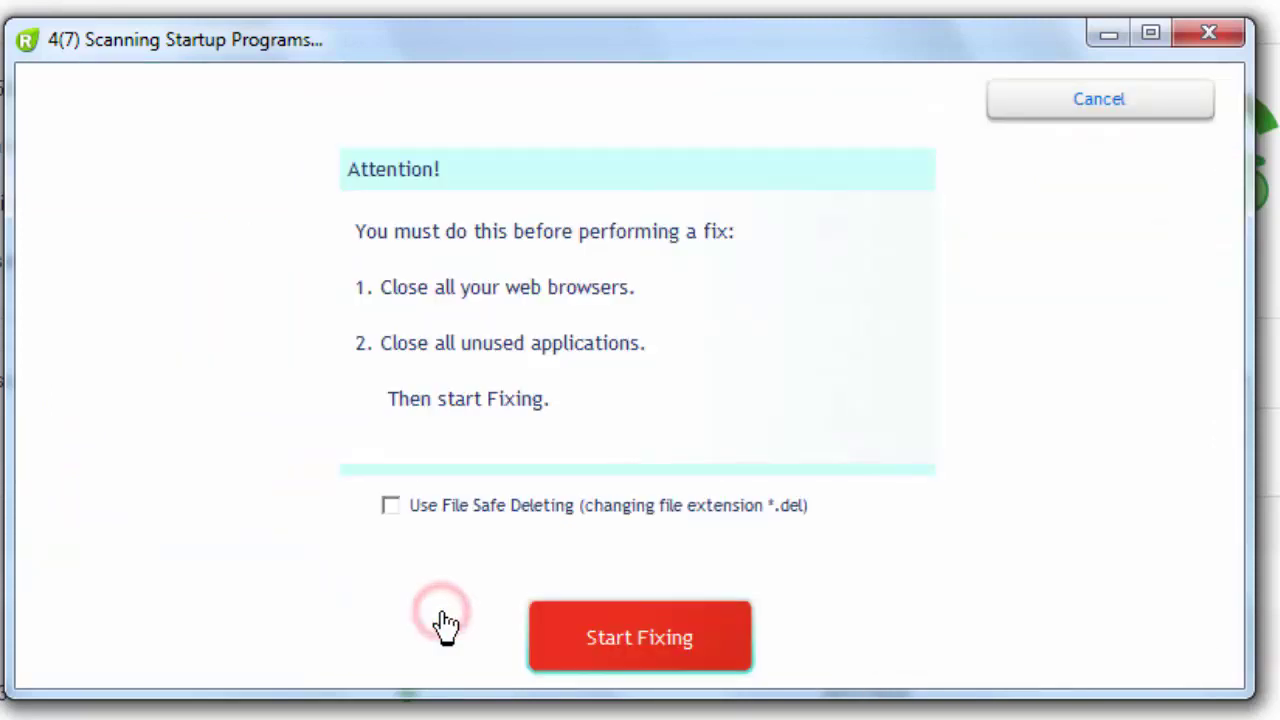
{"action": "left_click", "coordinate": [640, 652]}
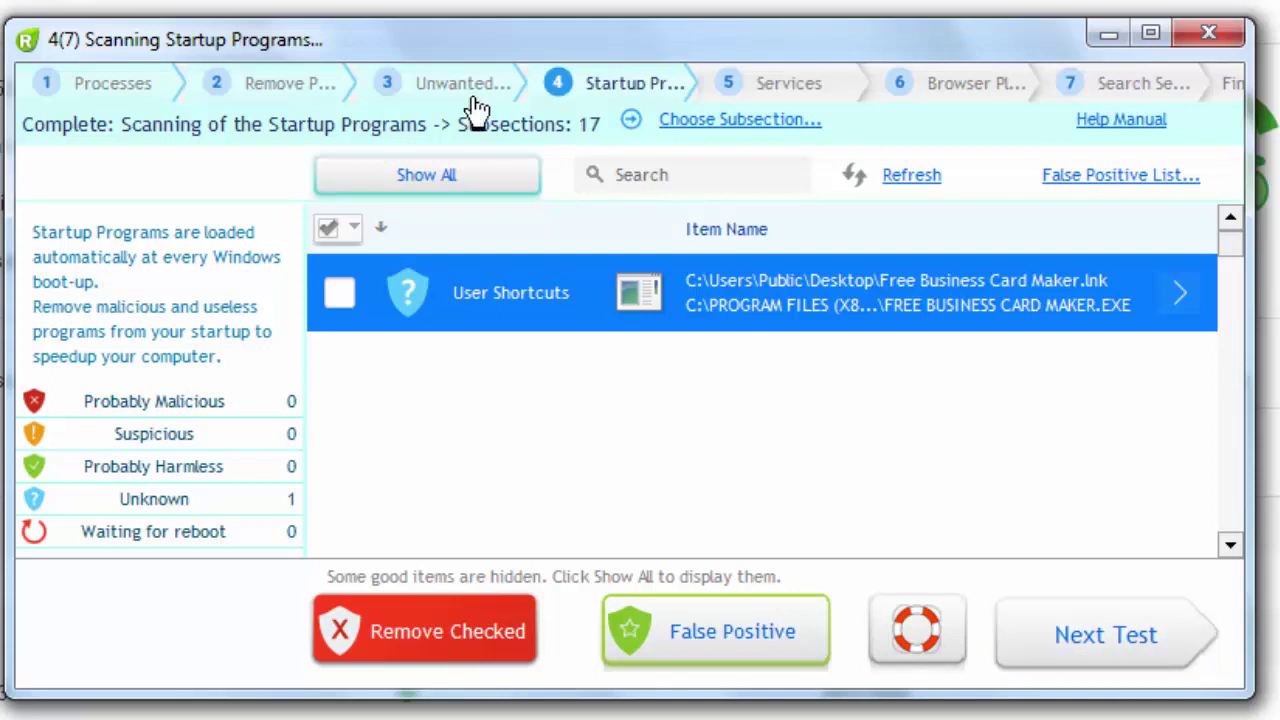
Mark the Free Business Card Maker desktop shortcut and remove it from the startup items without File Safe Deleting.
{"action": "left_click", "coordinate": [340, 292]}
{"action": "left_click", "coordinate": [481, 642]}
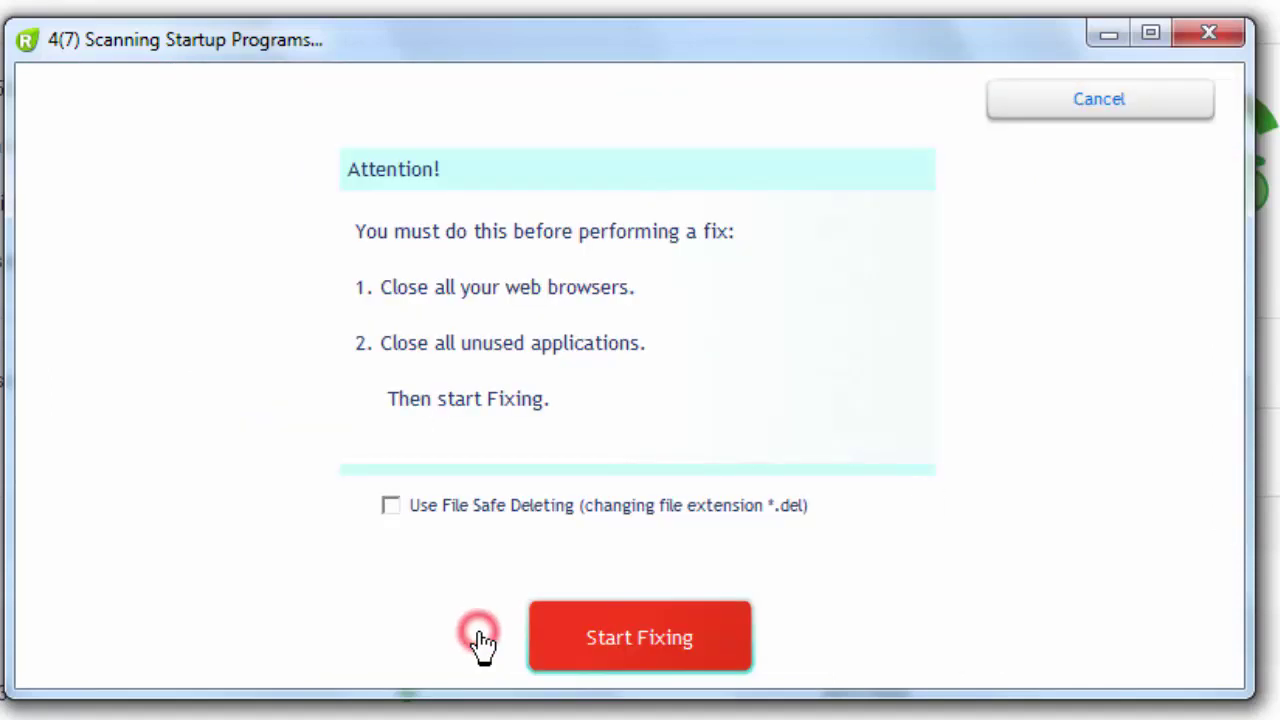
{"action": "left_click", "coordinate": [663, 652]}
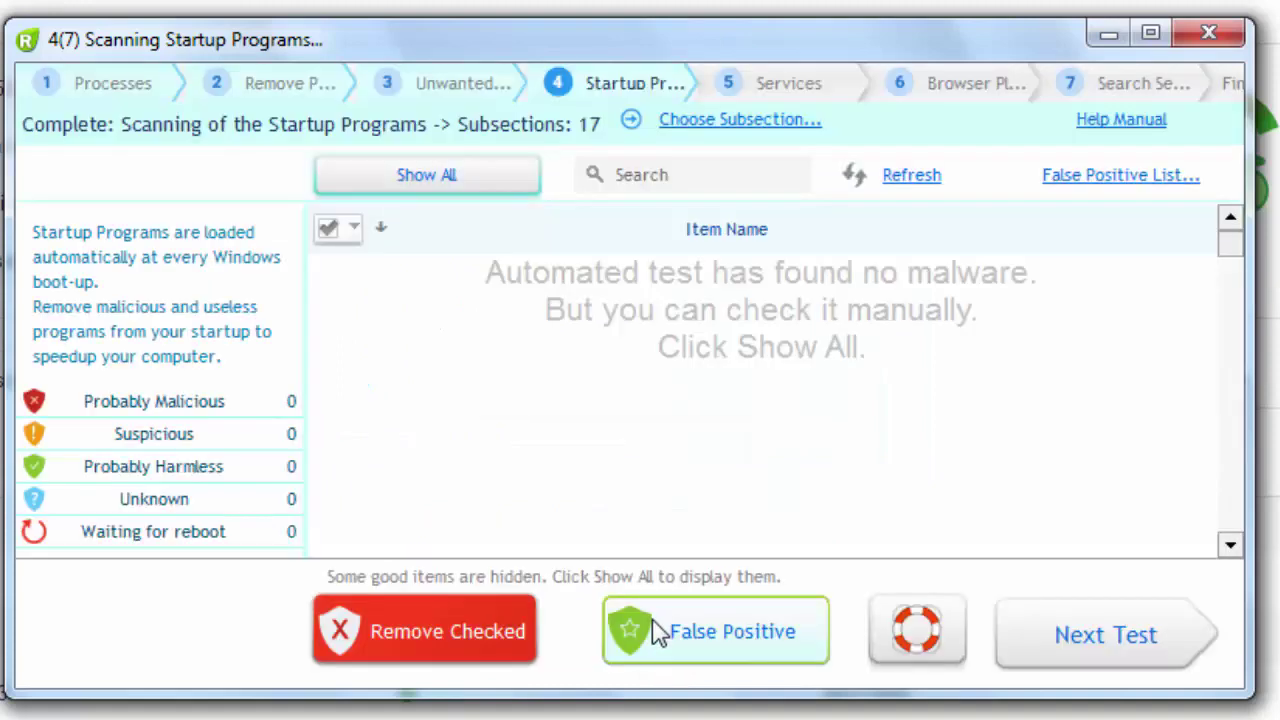
Continue to the Browser Plugins test and remove the checked SAFEMON.DLL browser helper object, letting web browsers close automatically before the fix.
{"action": "left_click", "coordinate": [1064, 627]}
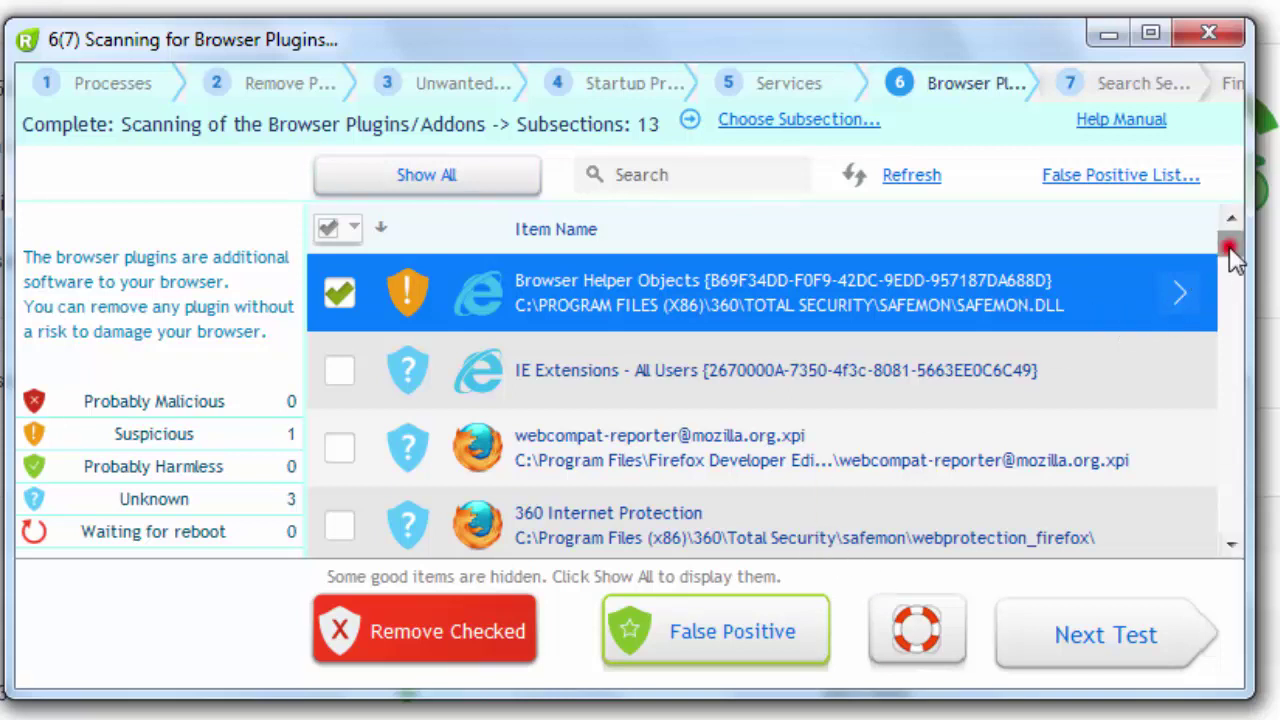
{"action": "left_click_drag", "start_coordinate": [1229, 243], "coordinate": [1240, 310]}
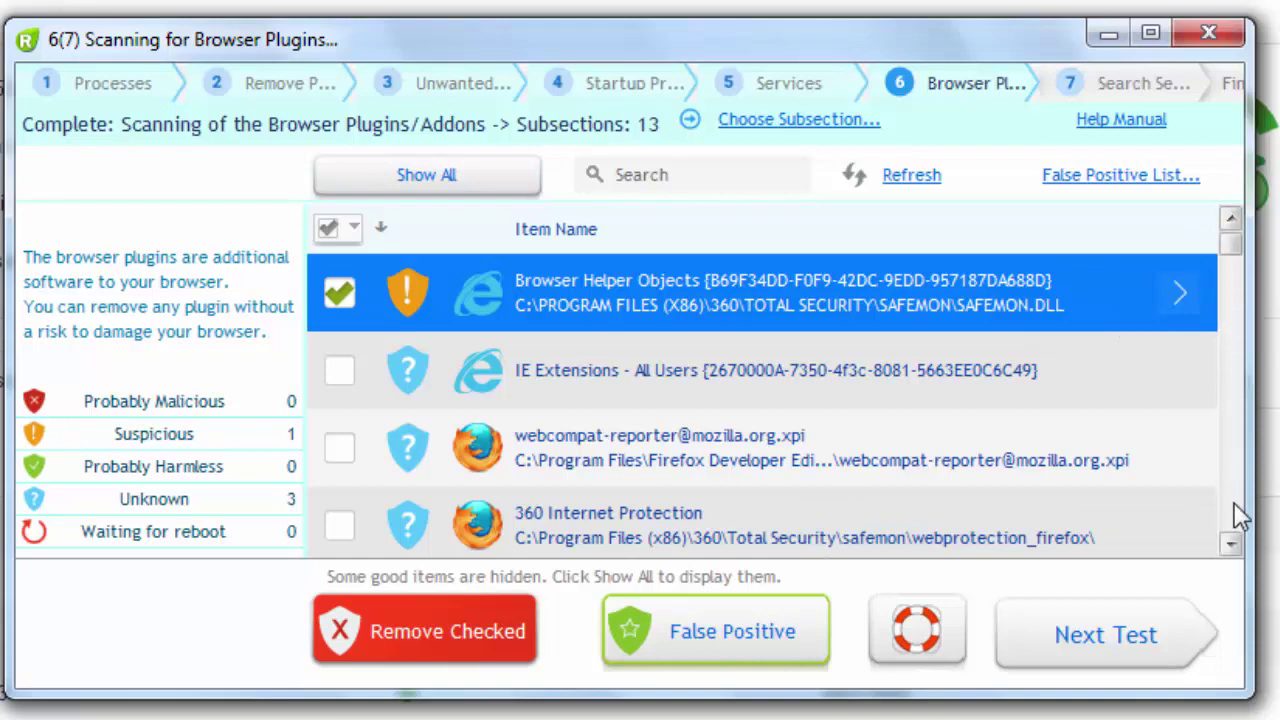
{"action": "left_click", "coordinate": [1234, 509]}
{"action": "left_click", "coordinate": [1233, 270]}
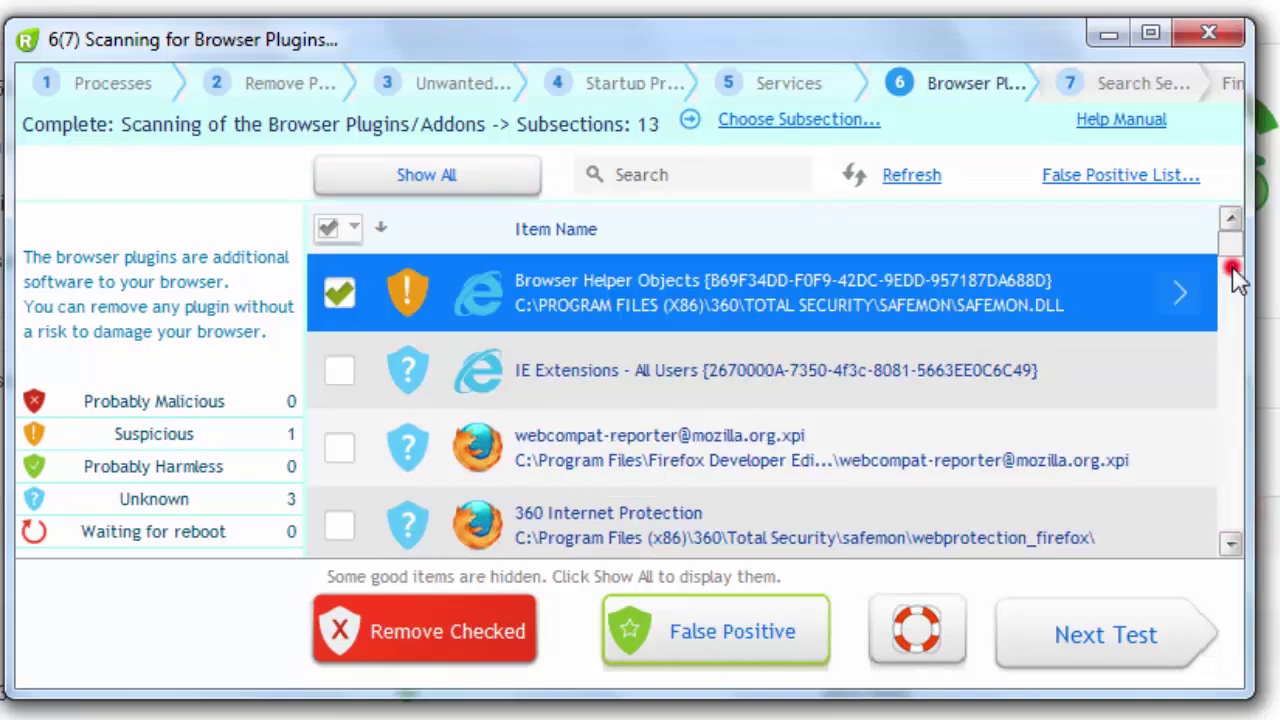
{"action": "left_click", "coordinate": [472, 635]}
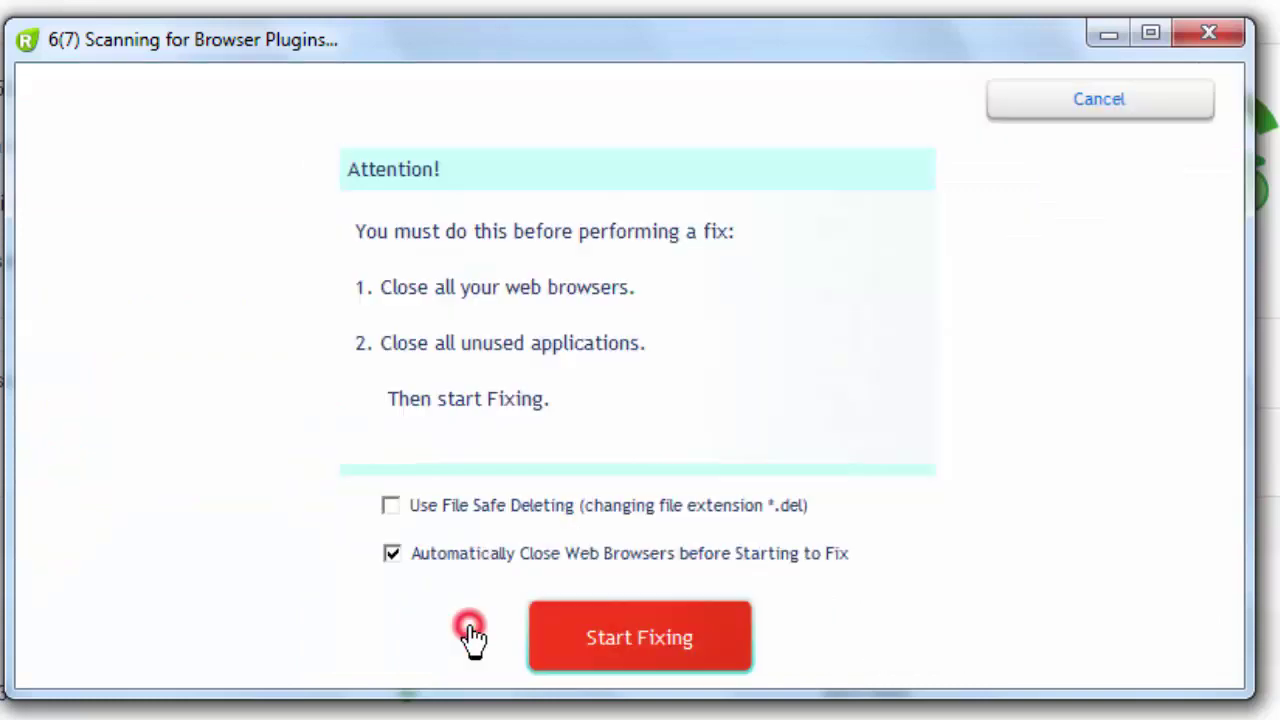
{"action": "left_click", "coordinate": [610, 640]}
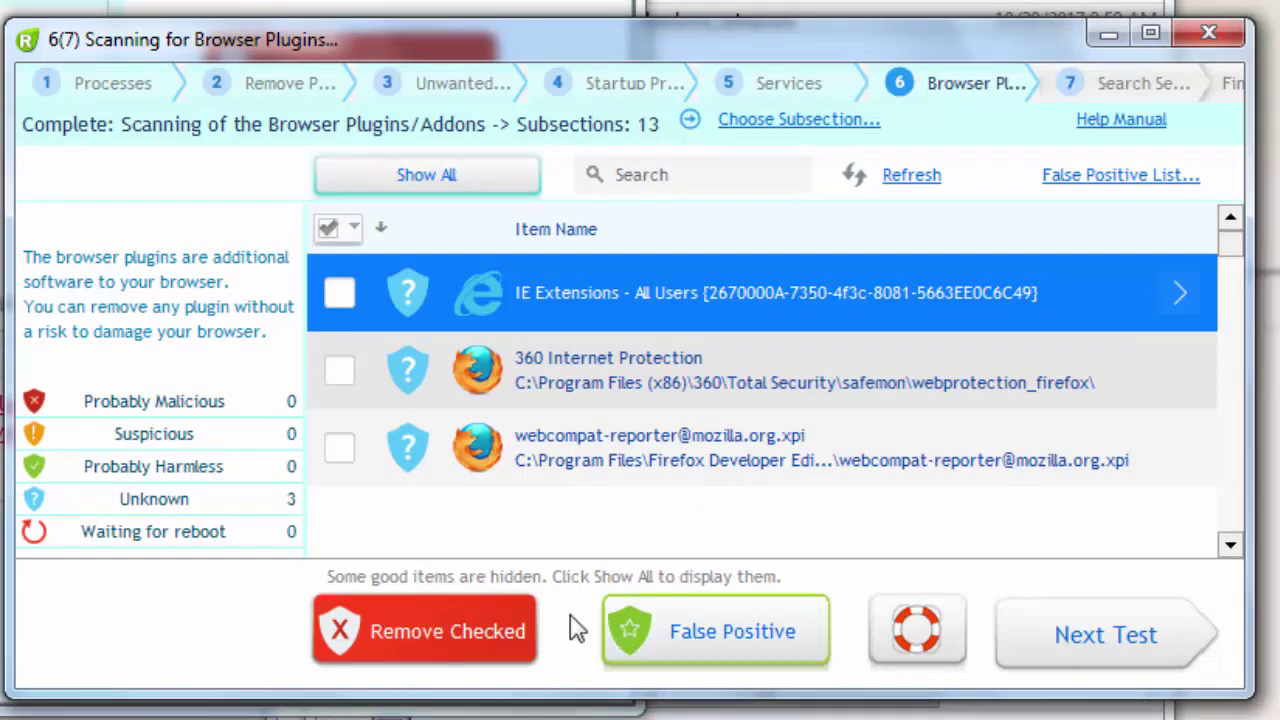
Complete the remaining test, close the scan results window and move the restart notice higher on the screen.
{"action": "left_click", "coordinate": [1106, 632]}
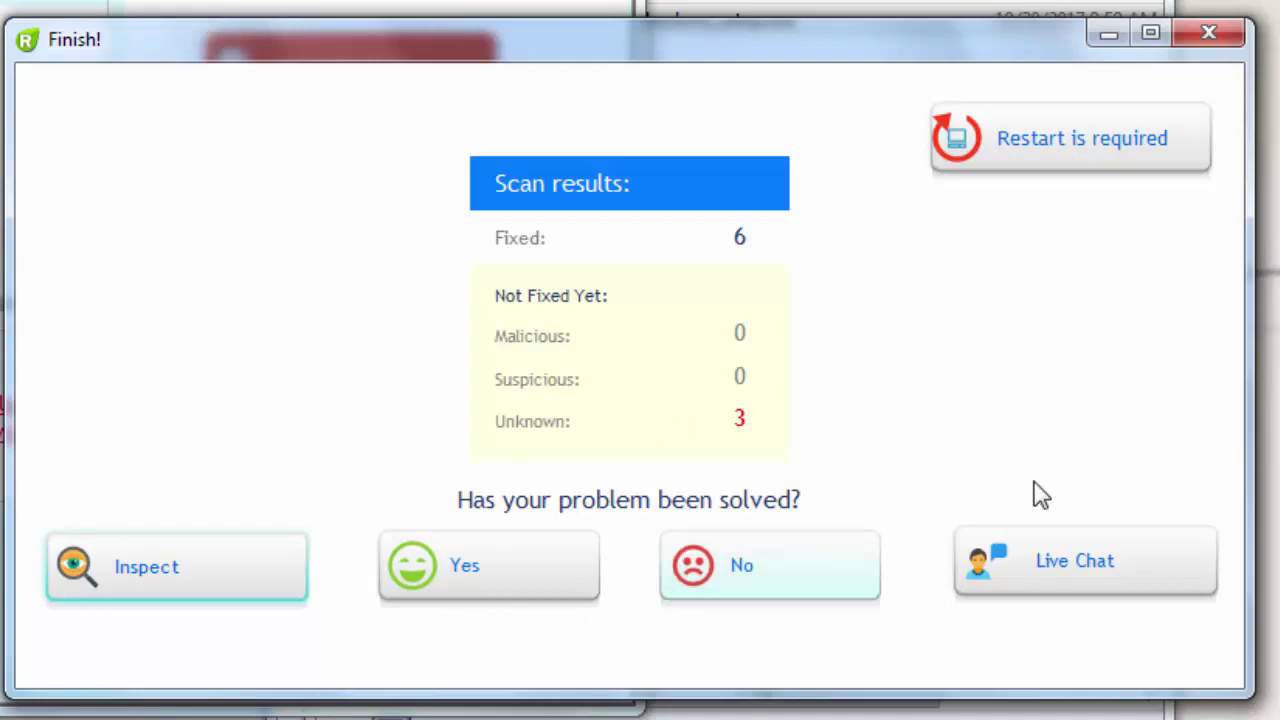
{"action": "left_click", "coordinate": [1207, 31]}
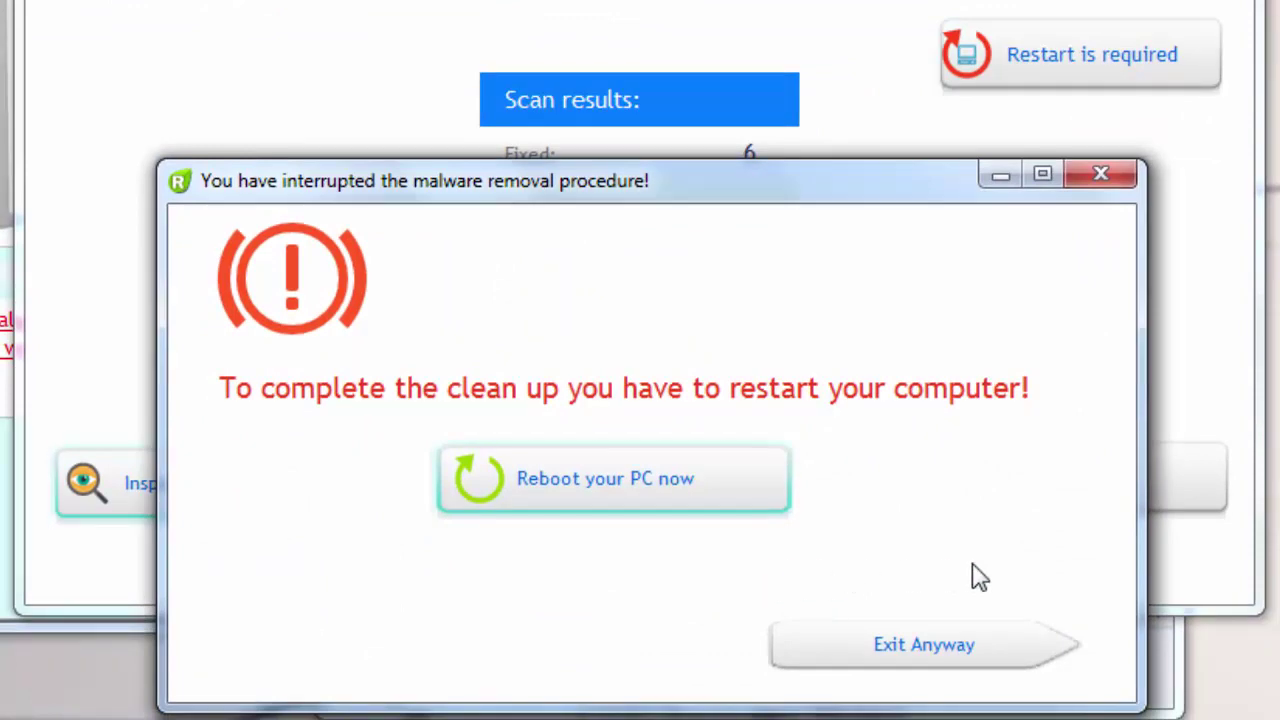
{"action": "left_click", "coordinate": [716, 250]}
{"action": "left_click_drag", "start_coordinate": [696, 177], "coordinate": [695, 63]}
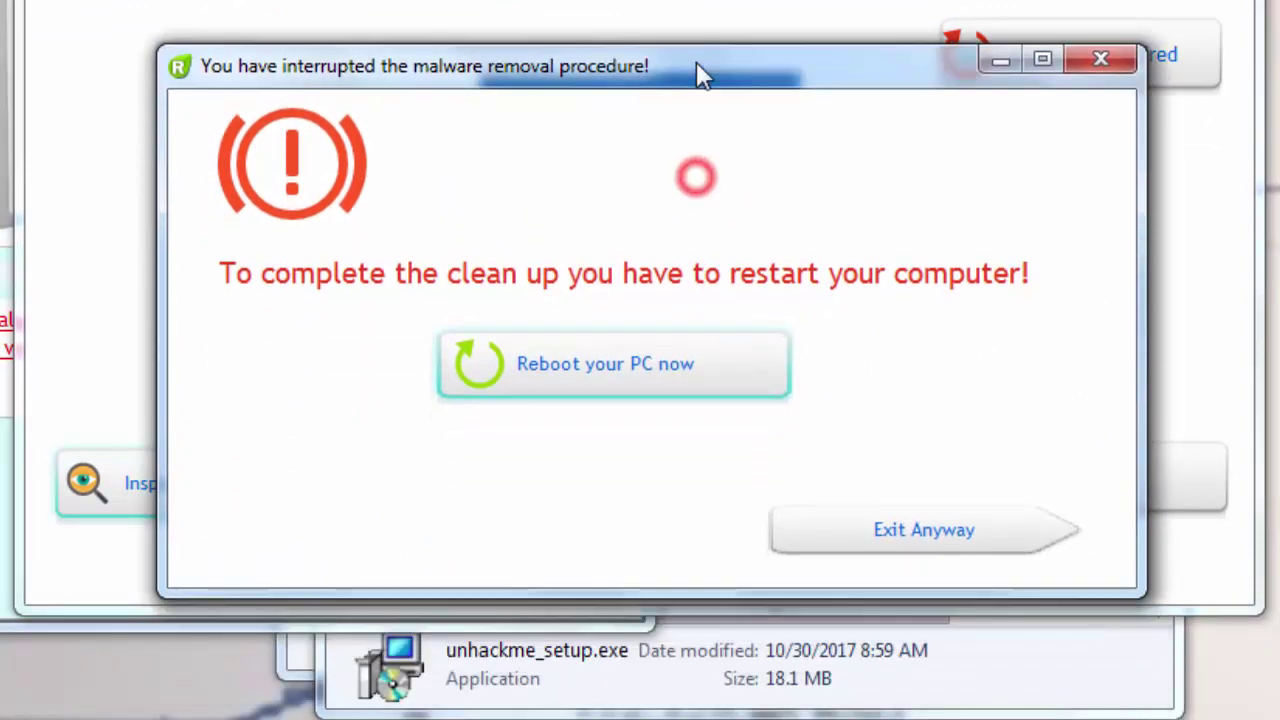